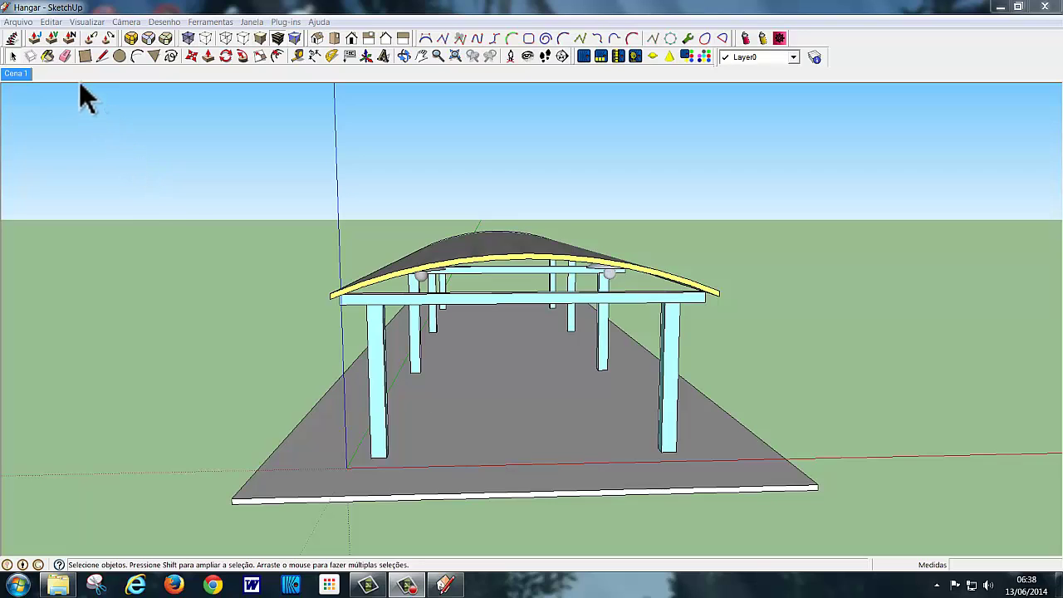
Paint the hangar floor with Stone_Masonry_Multi from the Pedra materials
click(46, 58)
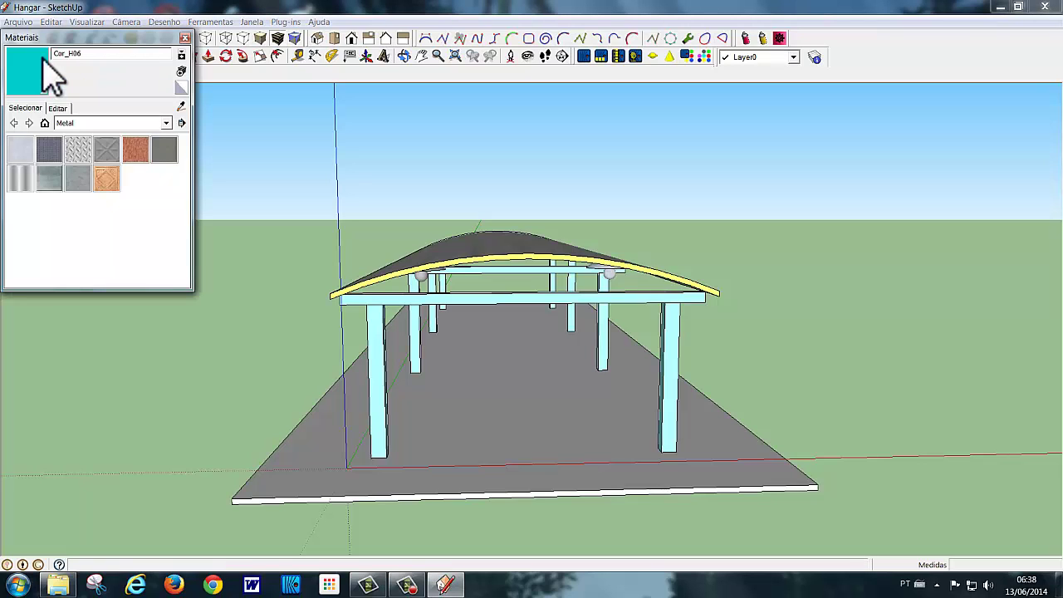
click(166, 123)
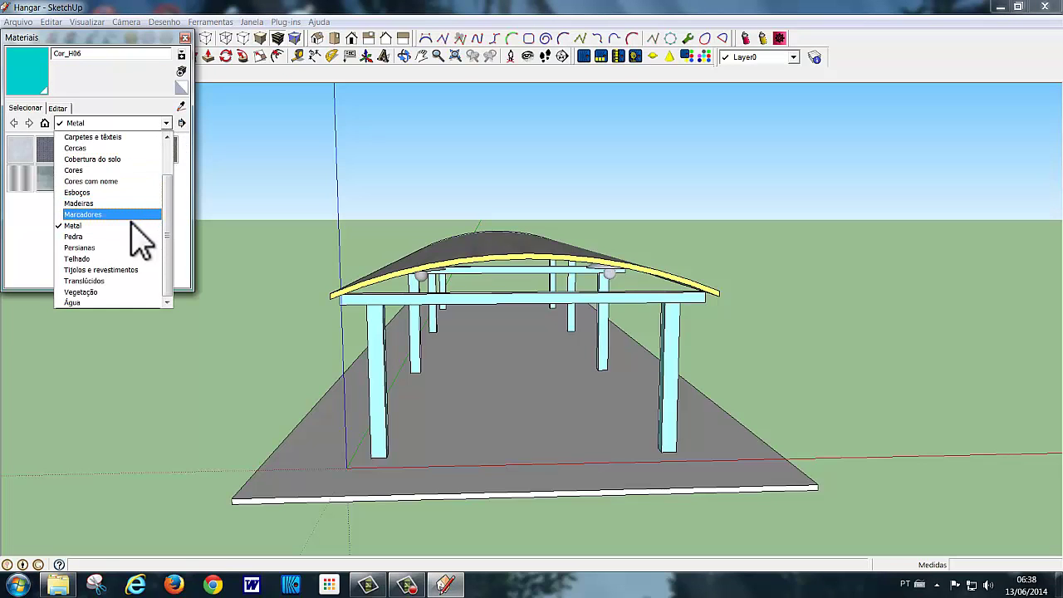
click(129, 237)
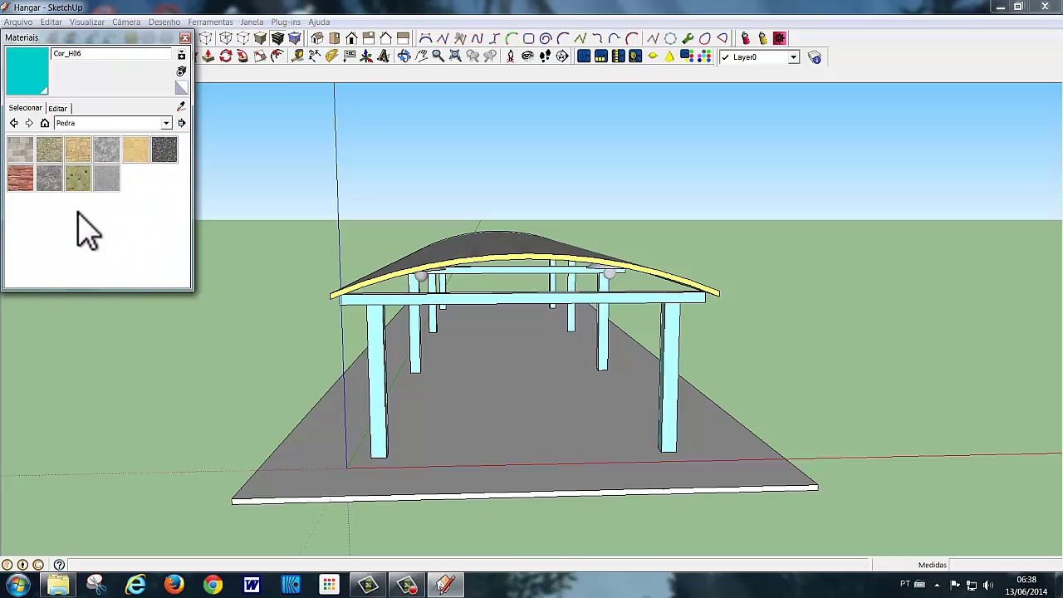
click(21, 154)
click(461, 423)
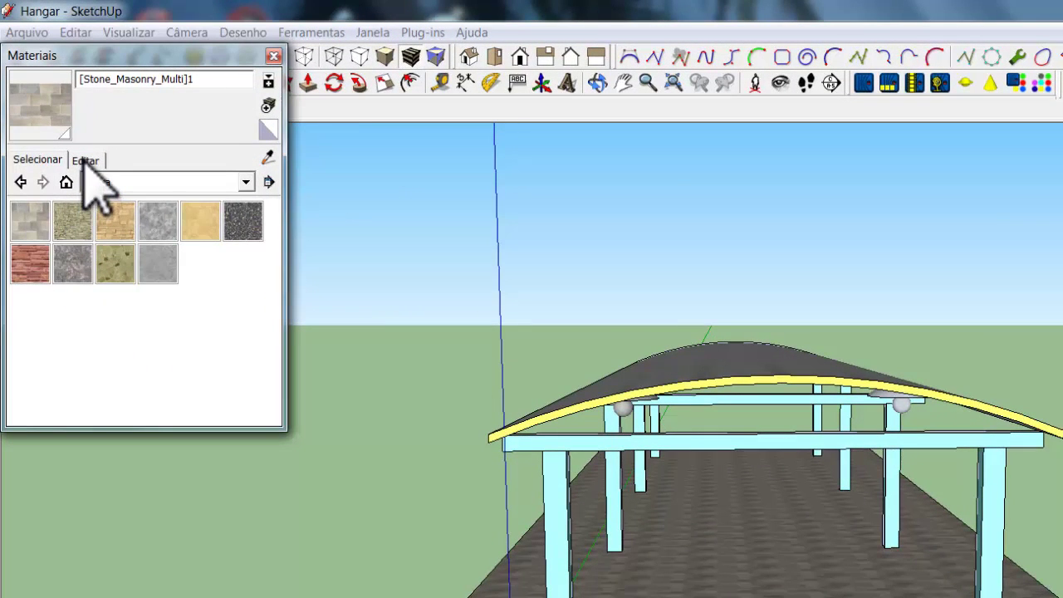
Set the Stone_Masonry_Multi texture width to 3 m
click(83, 159)
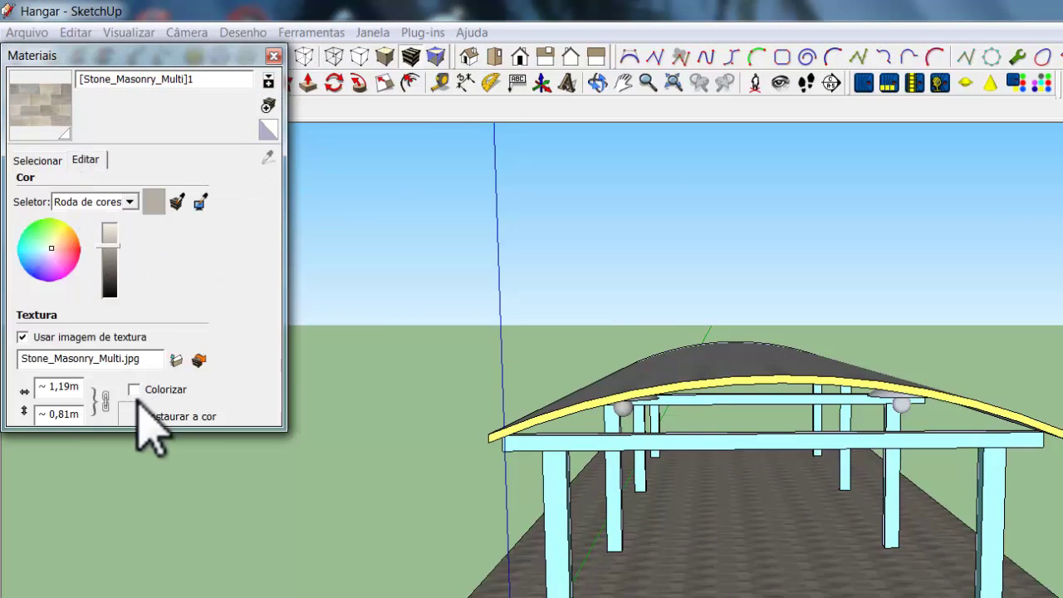
click(85, 389)
drag(85, 387, 43, 387)
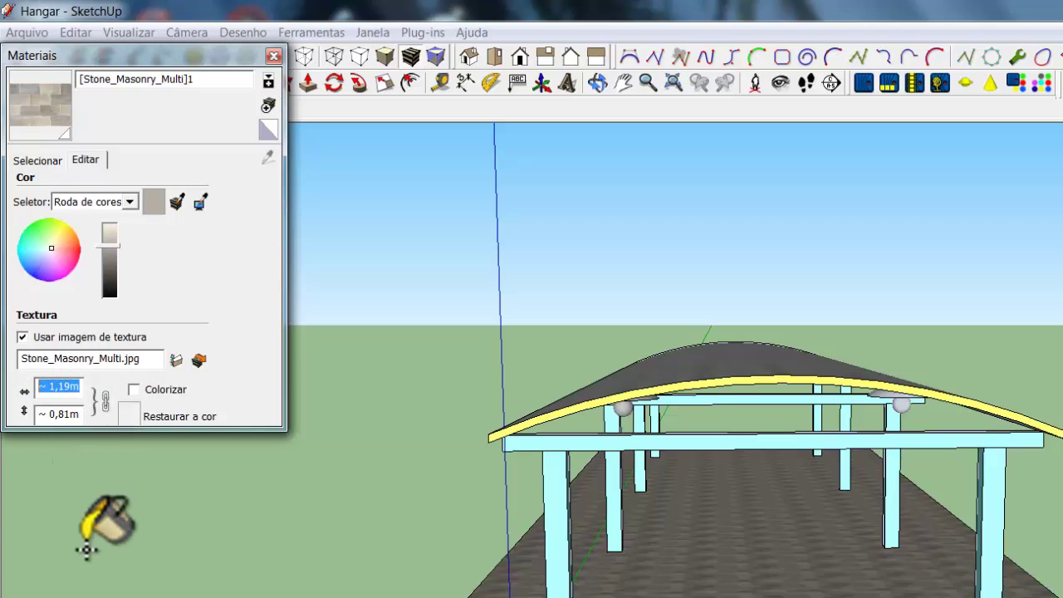
text(3)
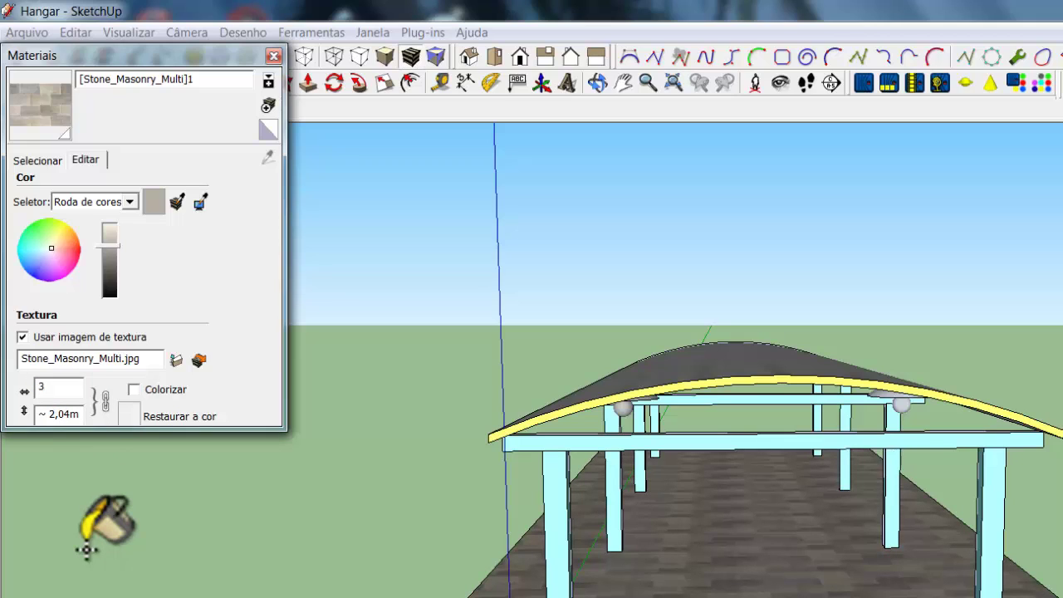
text(,00m)
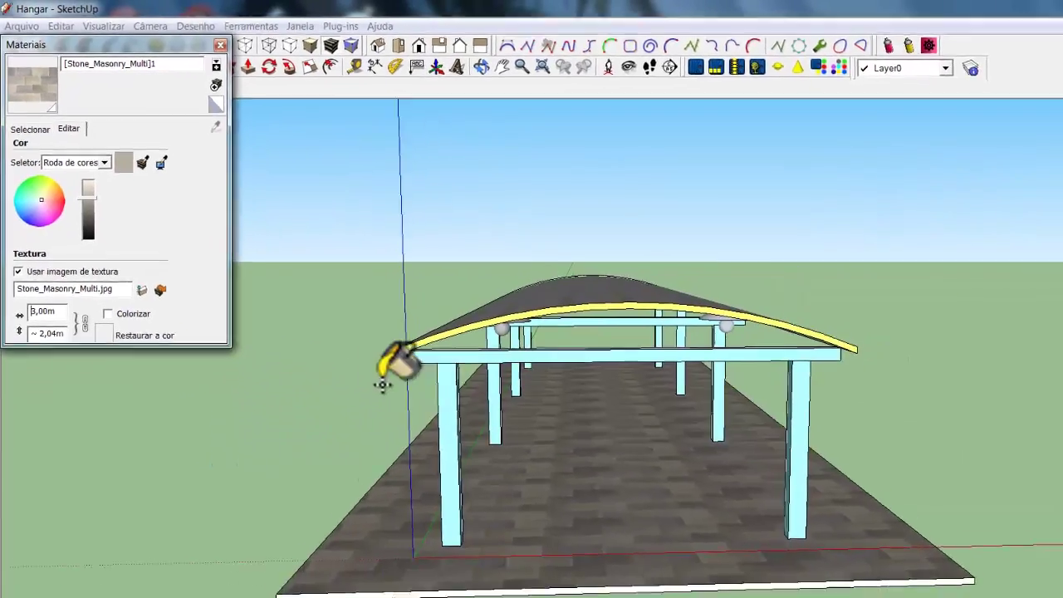
Orbit to a top view of the roof and show the Metal materials category
middle_drag(382, 384, 298, 382)
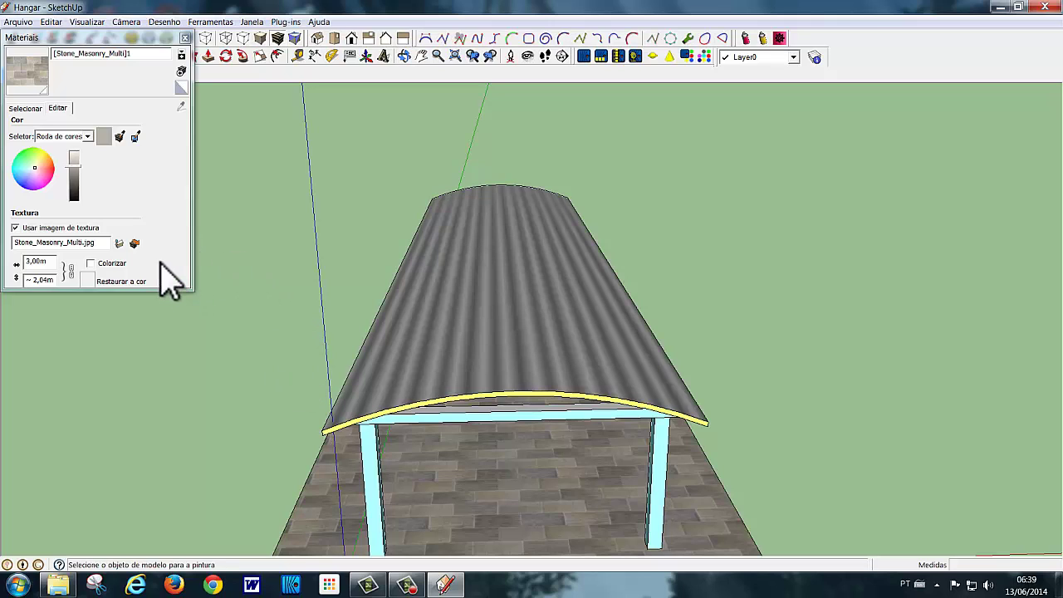
click(27, 109)
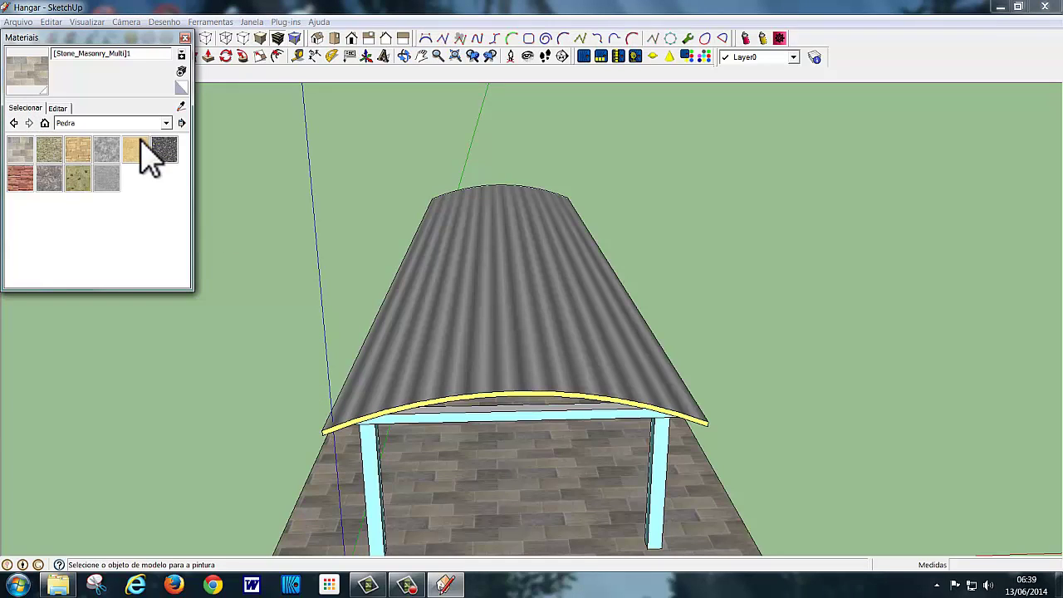
click(167, 124)
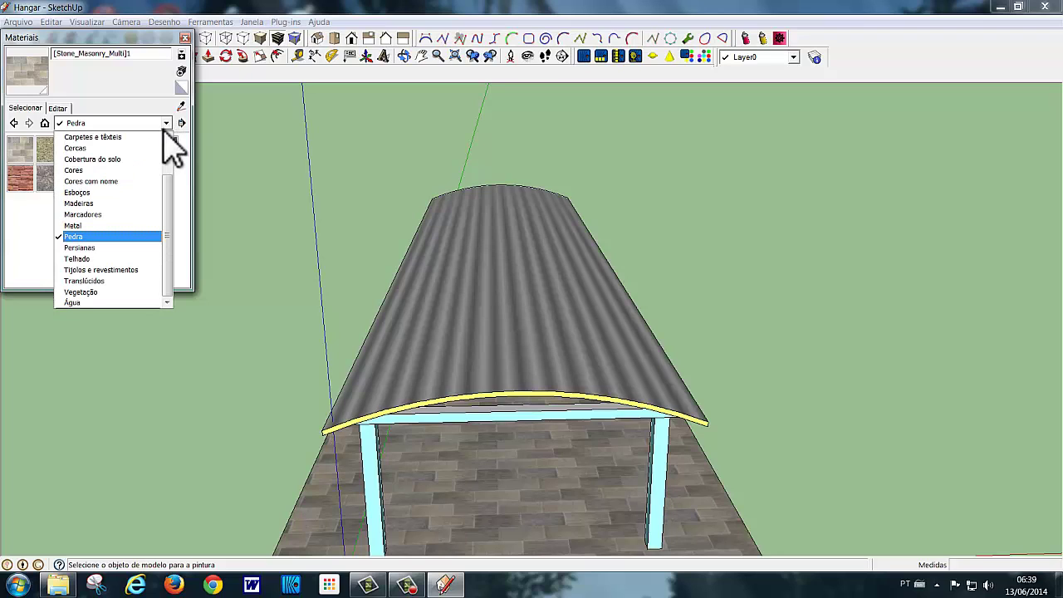
click(108, 226)
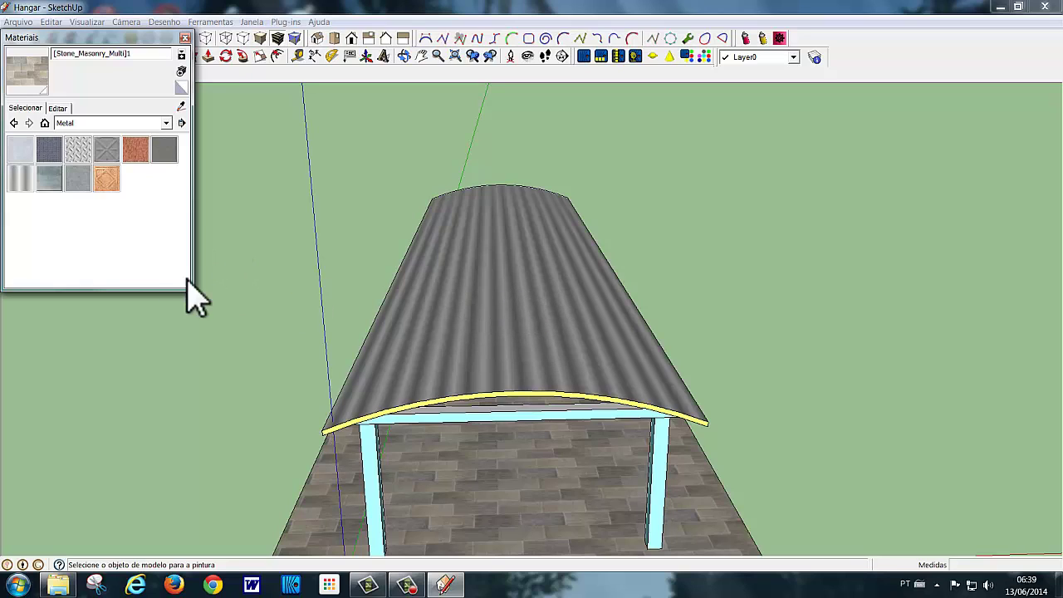
Paint the roof with Metal_ondulado_brilhante and browse for a replacement texture image
click(20, 178)
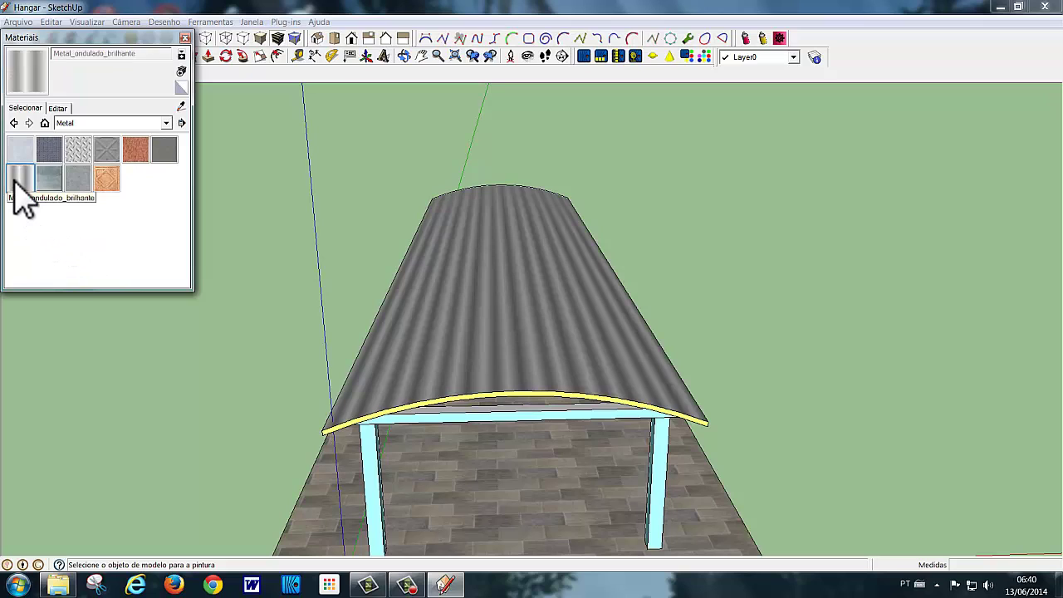
click(57, 108)
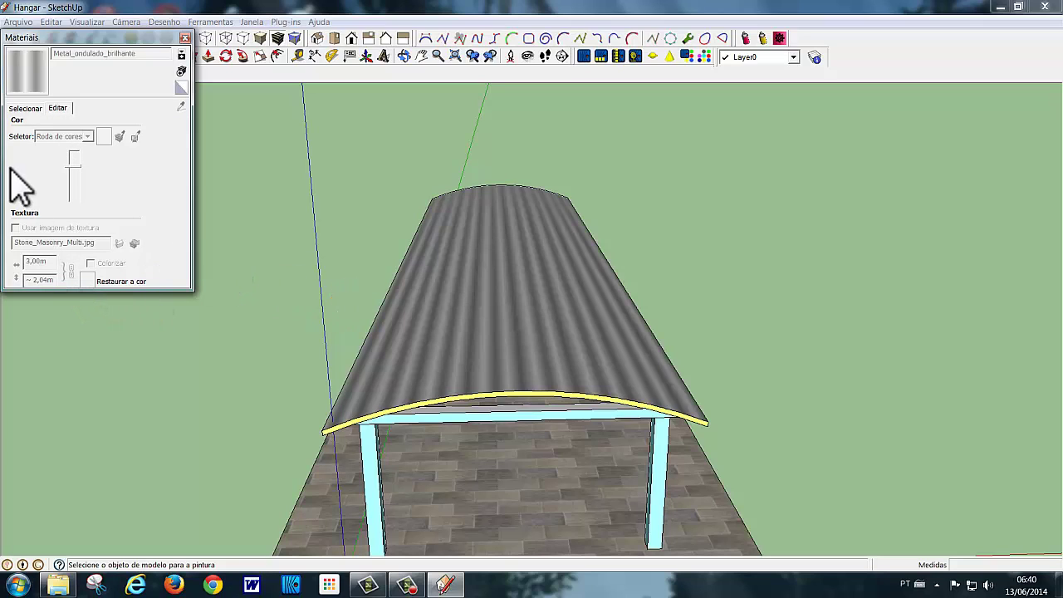
click(25, 109)
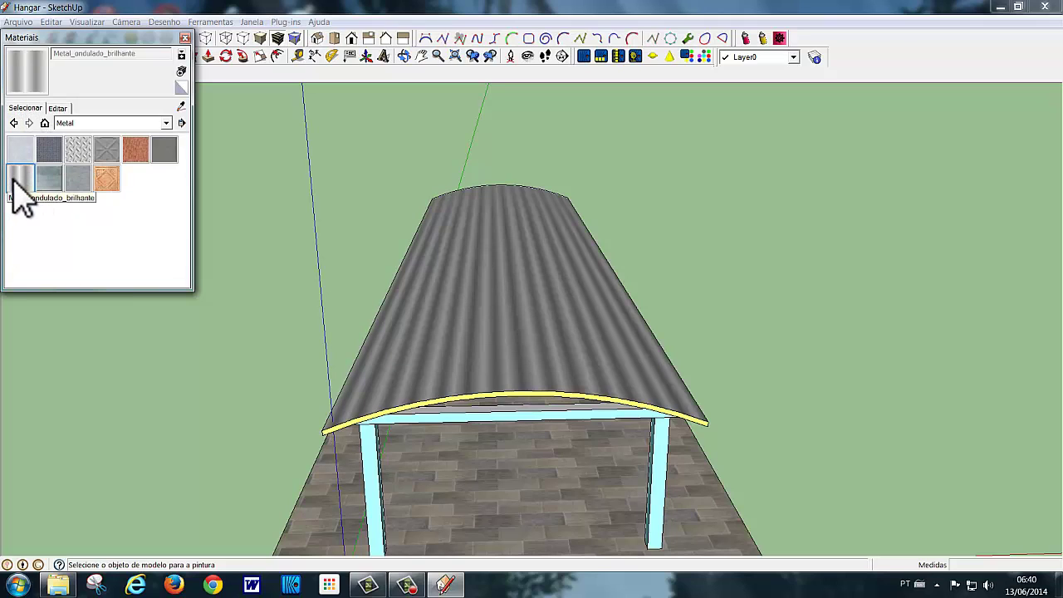
click(531, 362)
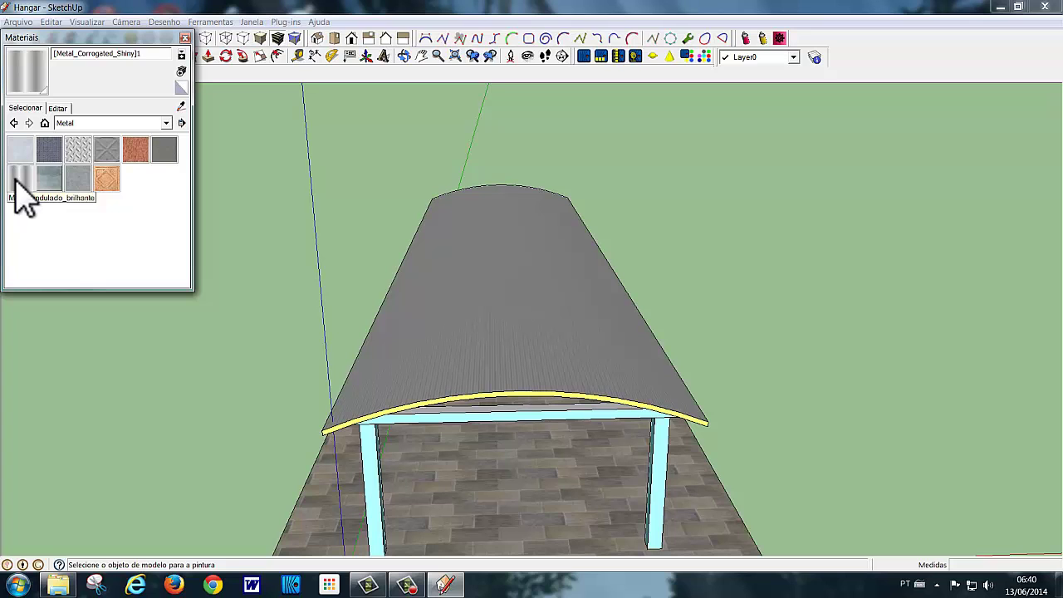
click(56, 110)
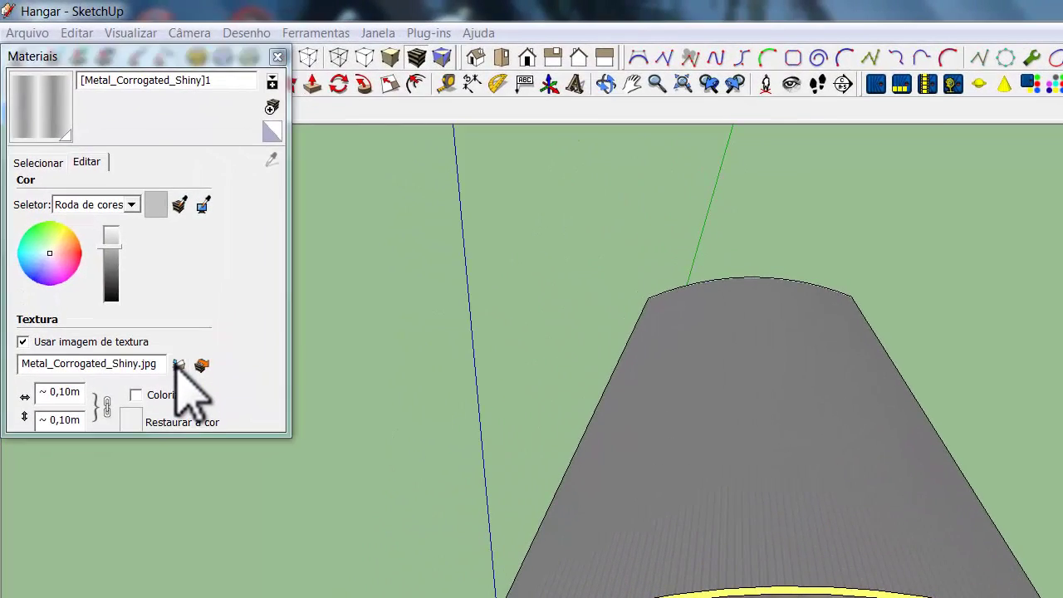
click(130, 267)
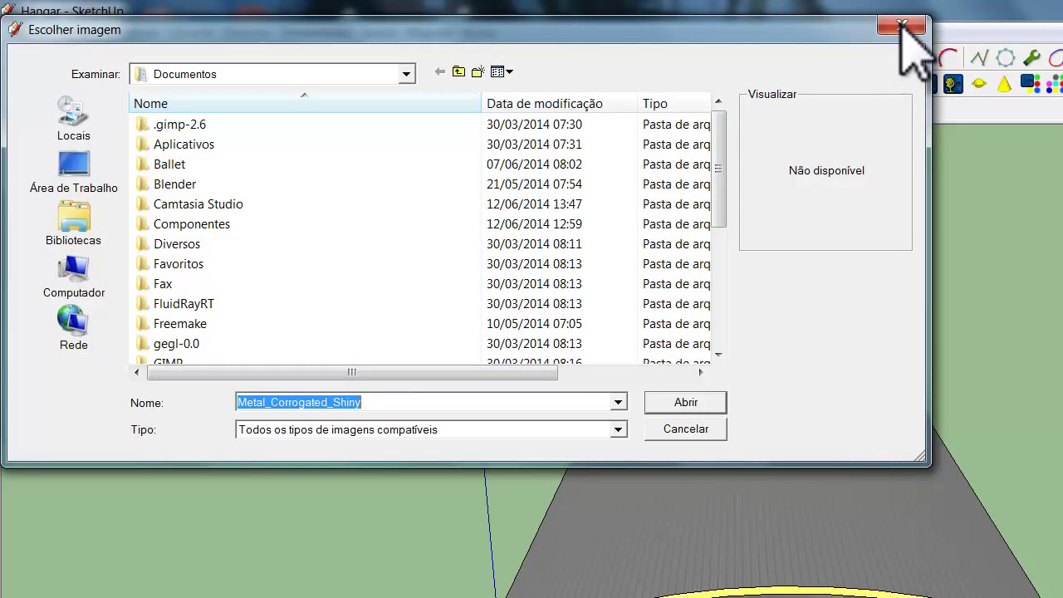
Load DoorsRollup0068_2_thumblarge from Imagens > Texturas > Metal as the roof texture
click(683, 429)
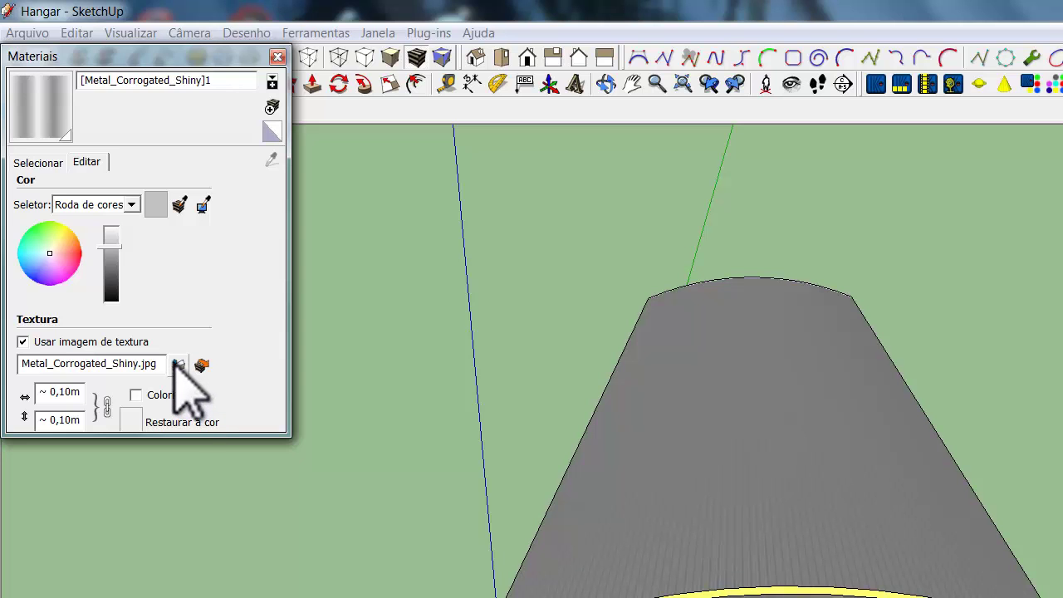
click(178, 365)
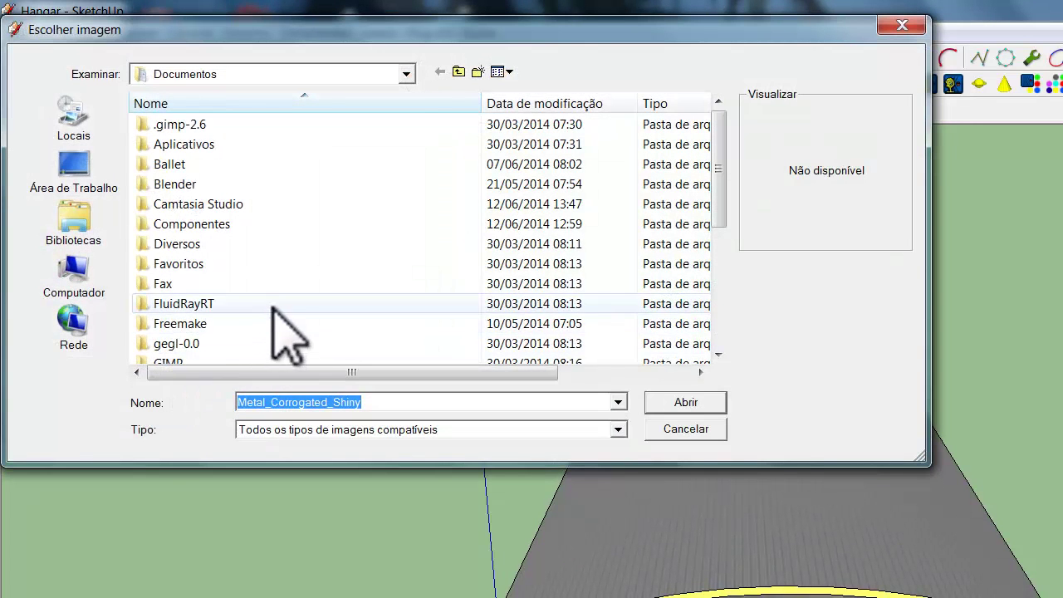
click(72, 218)
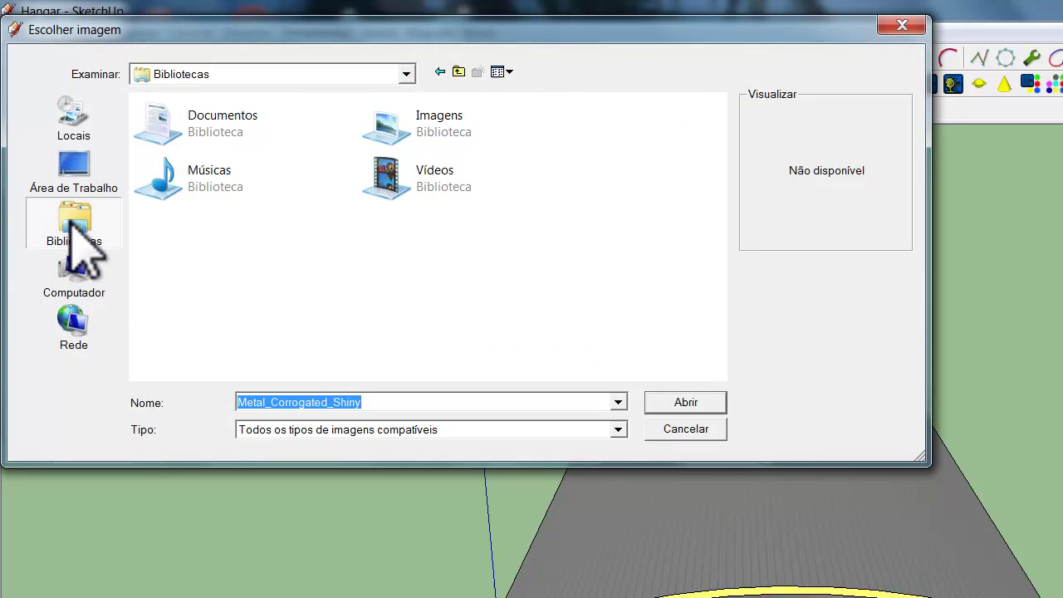
double_click(419, 124)
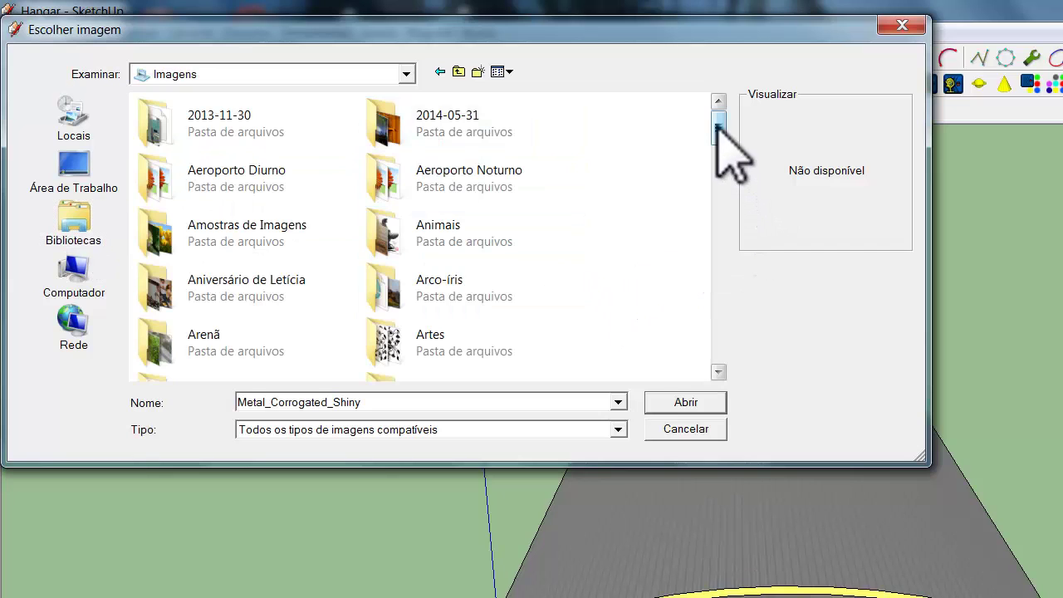
drag(717, 131, 719, 366)
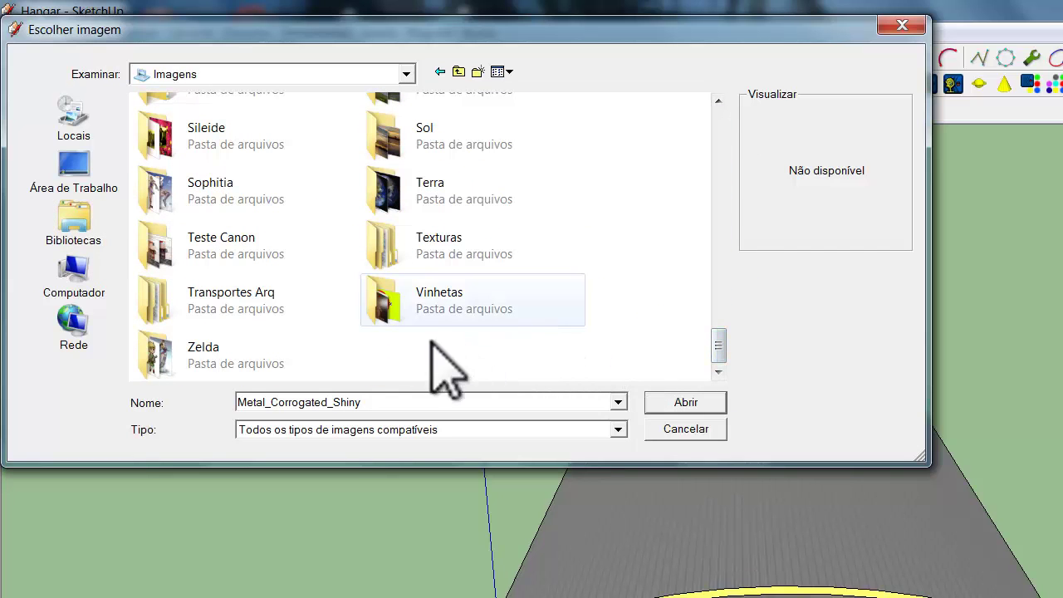
double_click(428, 252)
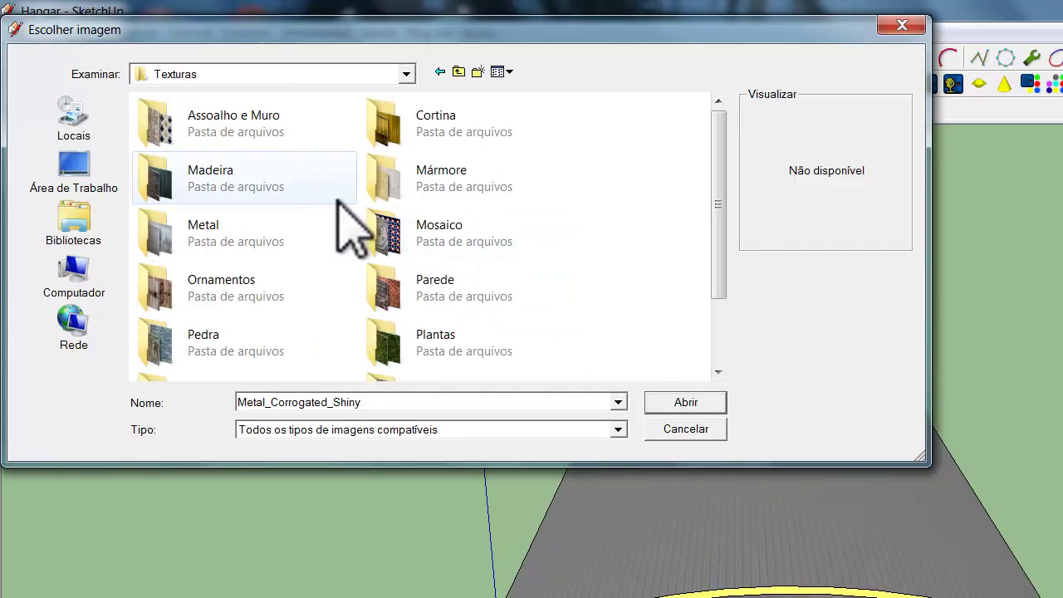
double_click(209, 241)
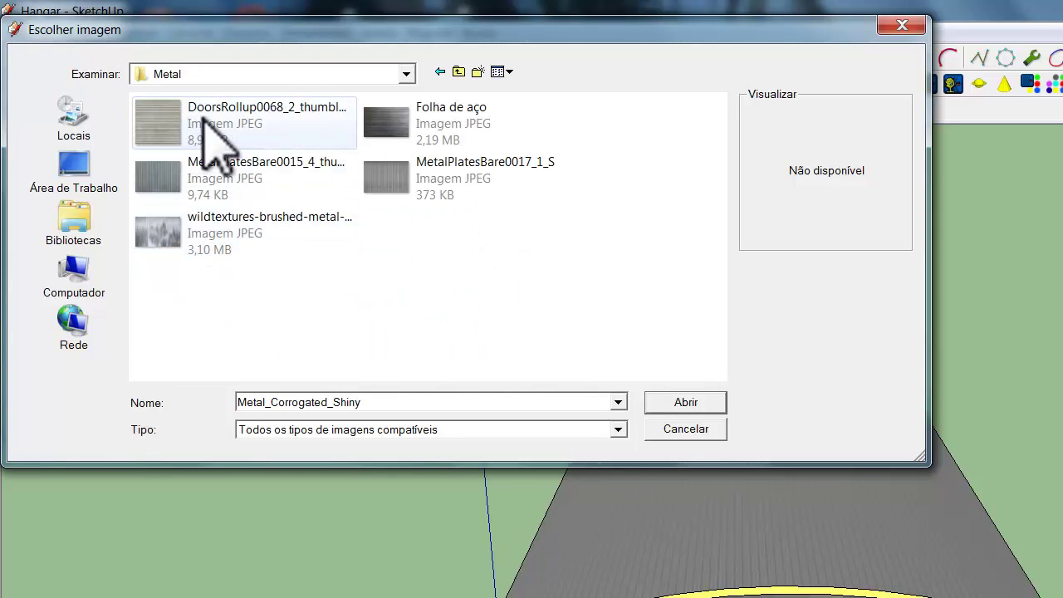
mouse_move(240, 124)
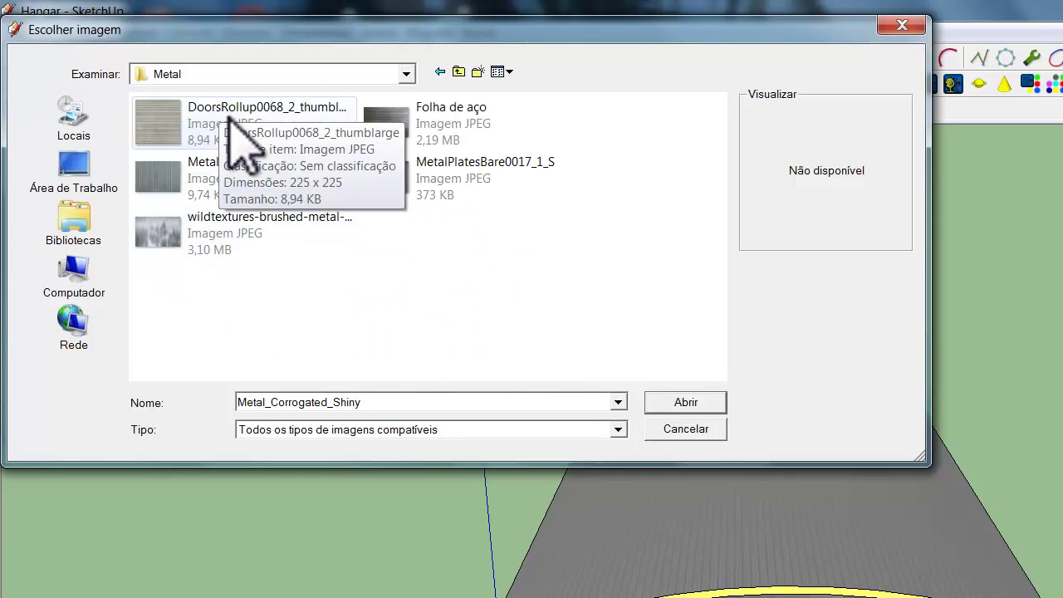
click(226, 114)
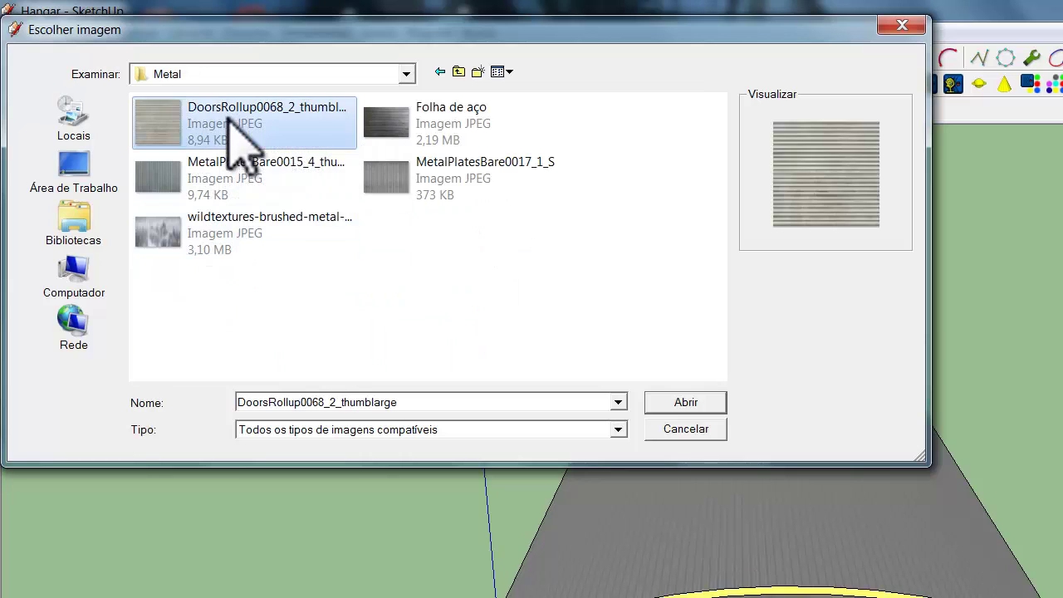
click(686, 404)
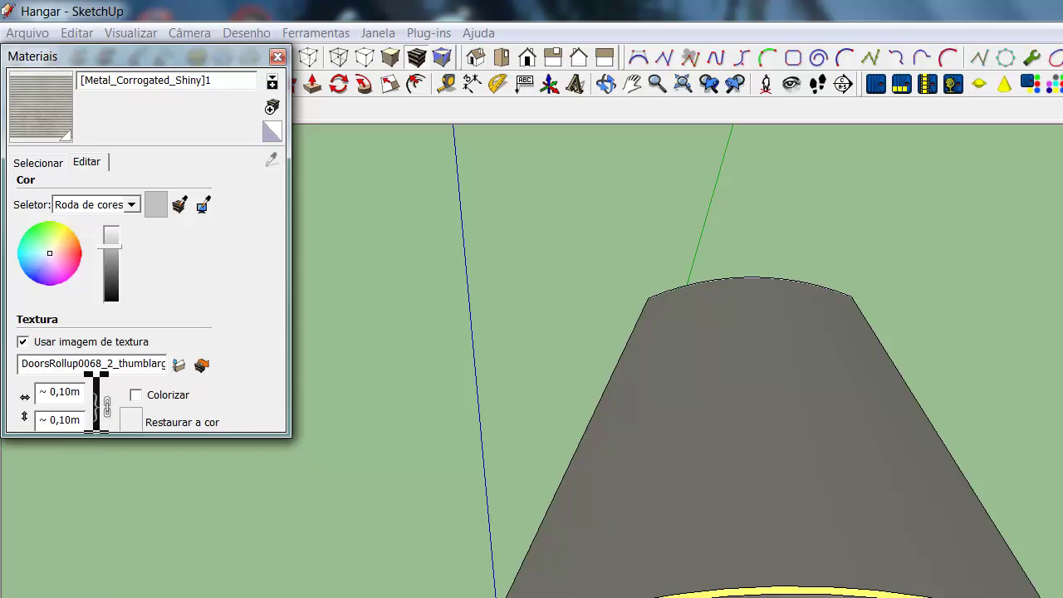
Change the roof texture width to 8 m, after first trying 6
drag(72, 392, 42, 391)
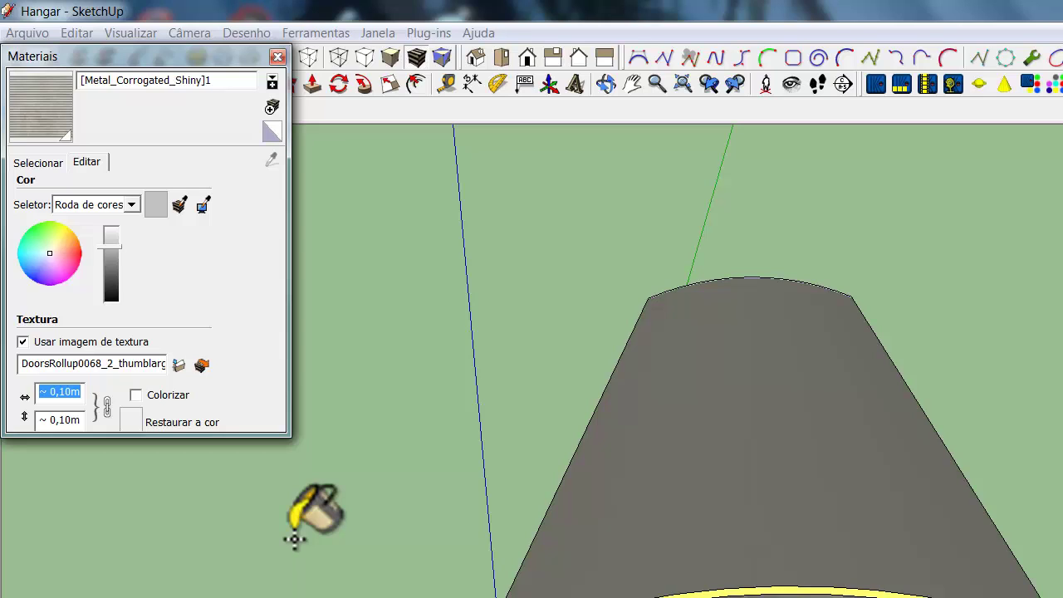
text(6)
key(Return)
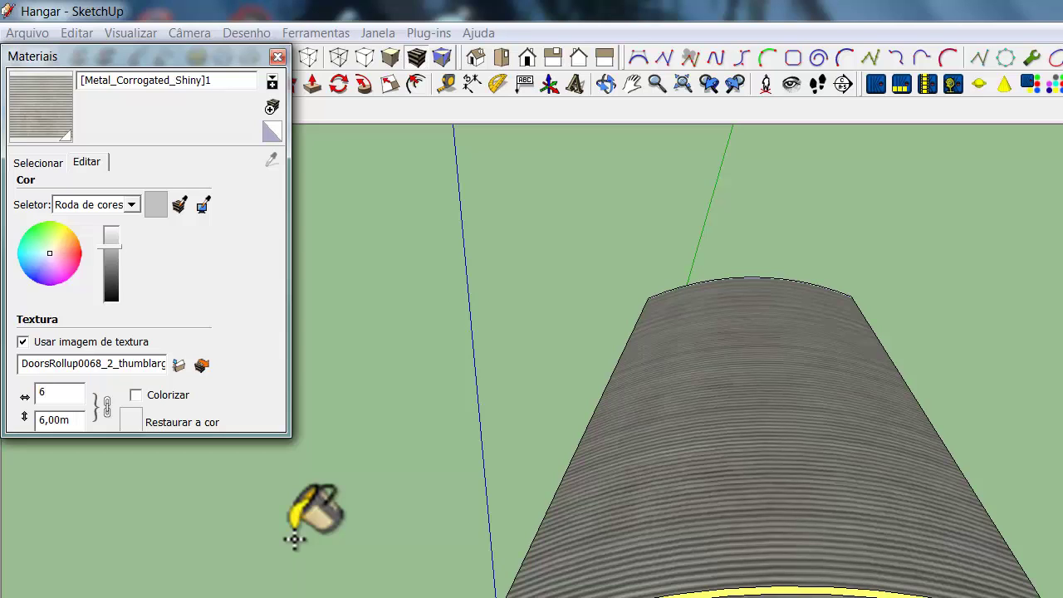
text(,)
key(BackSpace)
key(BackSpace)
text(8,)
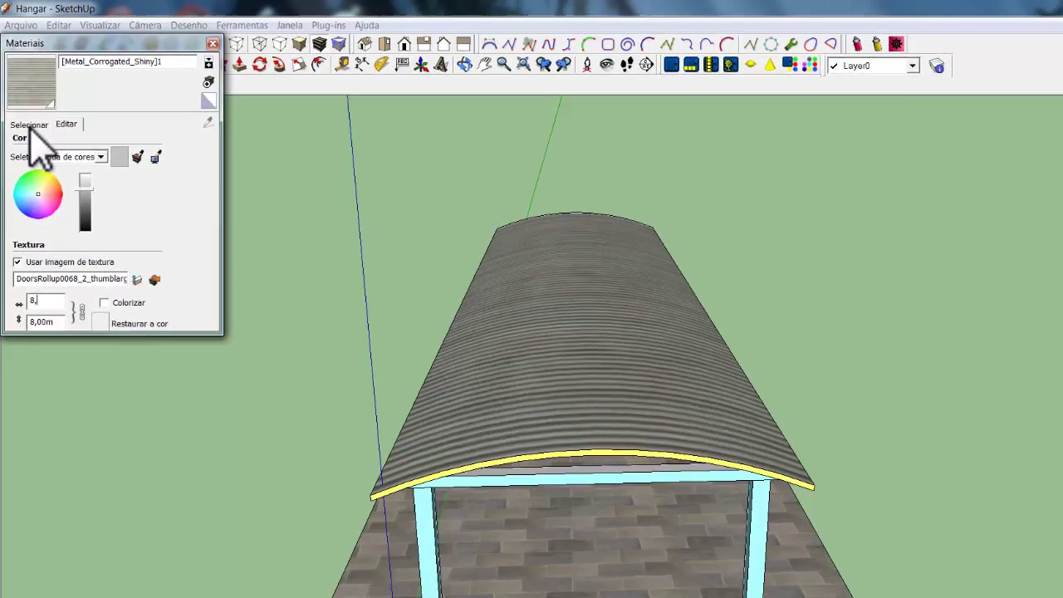
click(29, 126)
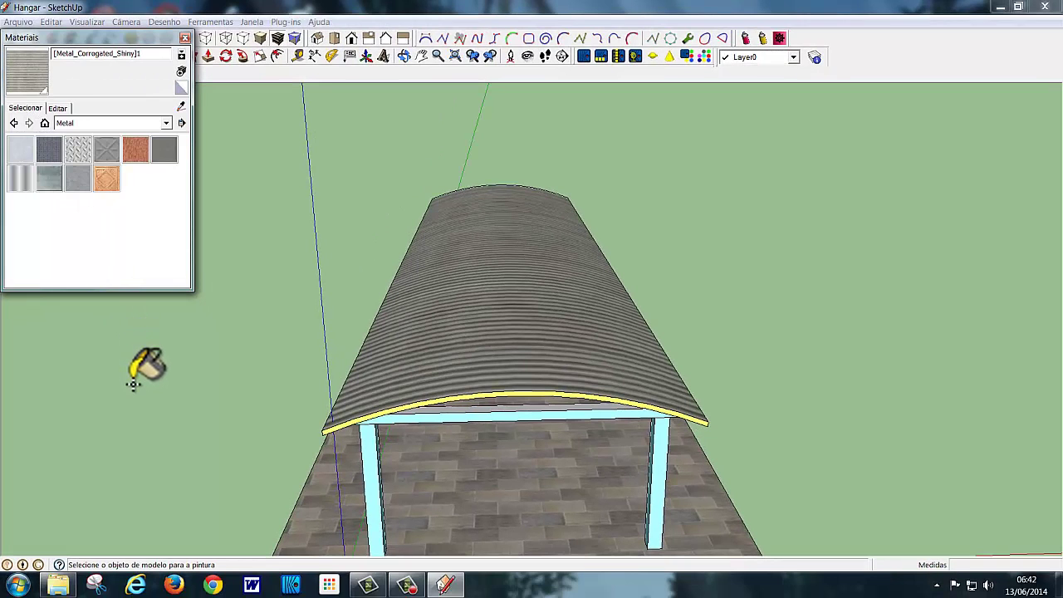
Orbit to a low frontal view, switch the library to Cores, and look from underneath
middle_drag(133, 384, 137, 387)
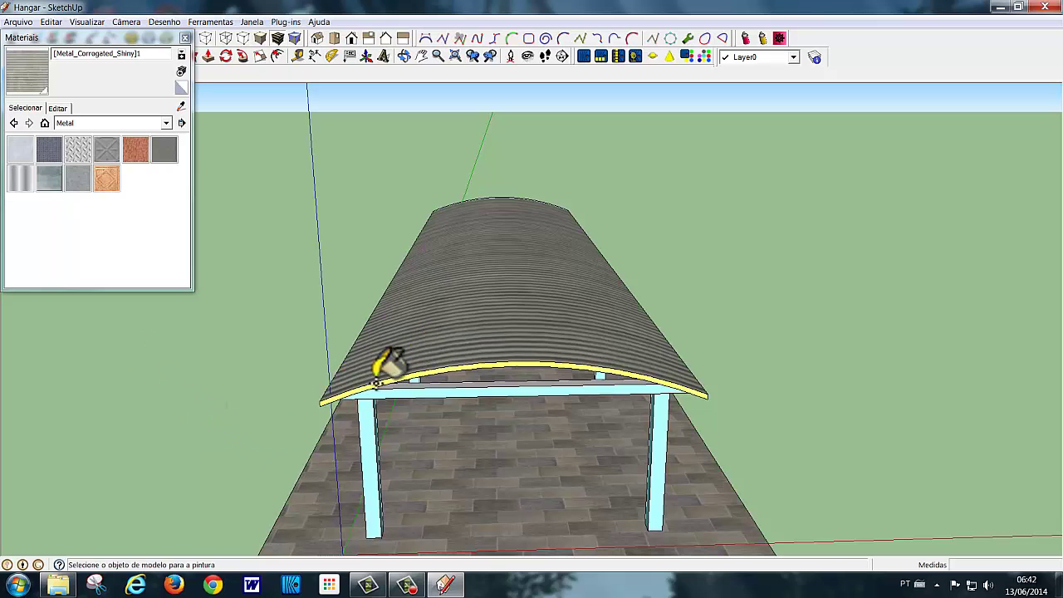
mouse_move(257, 426)
middle_down()
mouse_move(252, 396)
mouse_move(223, 407)
middle_up()
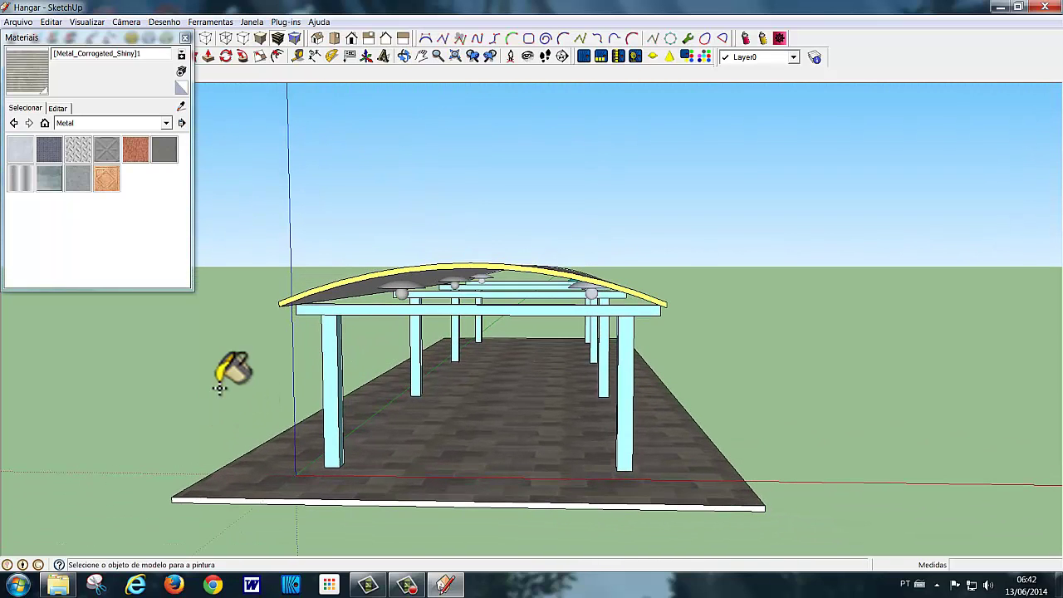
click(166, 123)
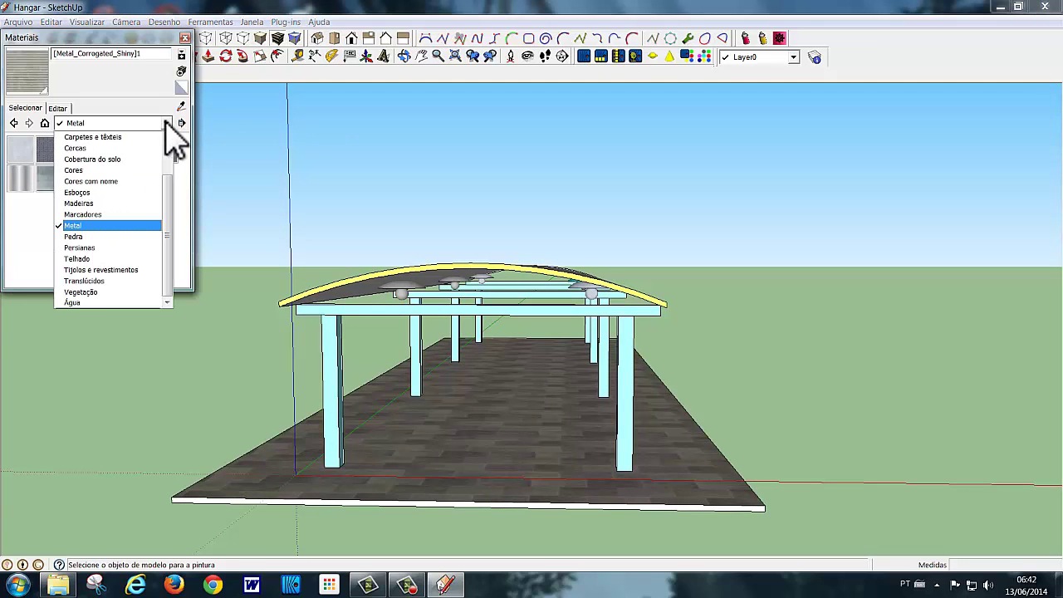
click(108, 171)
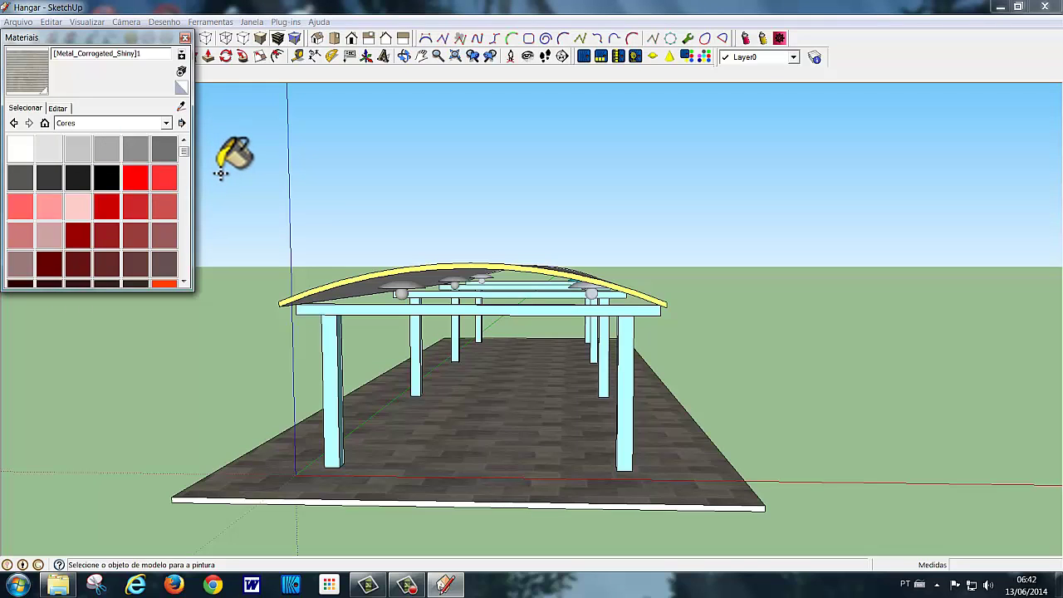
key(space)
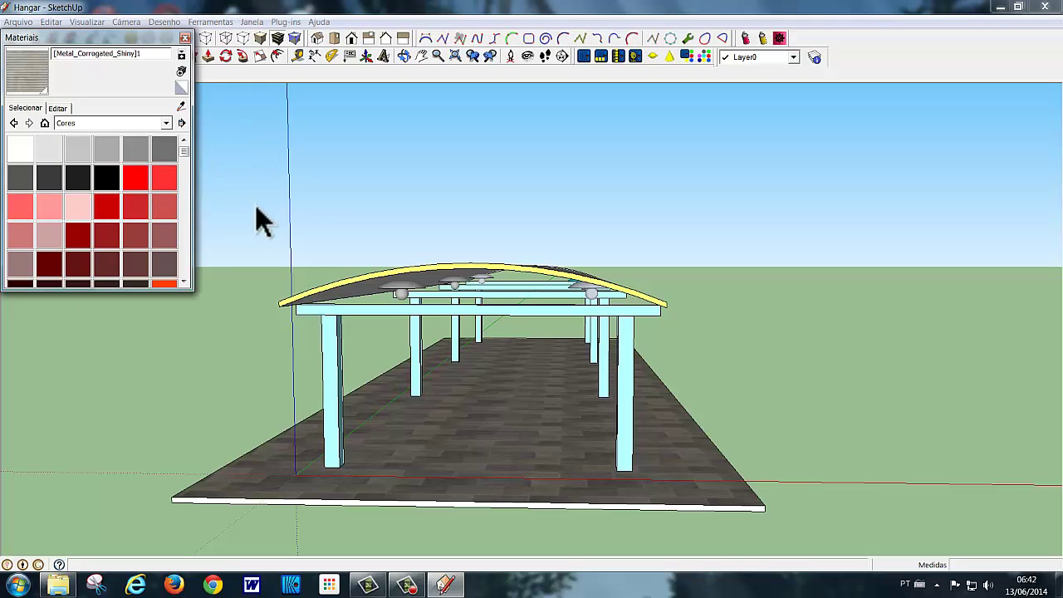
mouse_move(434, 221)
middle_down()
mouse_move(318, 196)
mouse_move(354, 149)
mouse_move(358, 161)
middle_up()
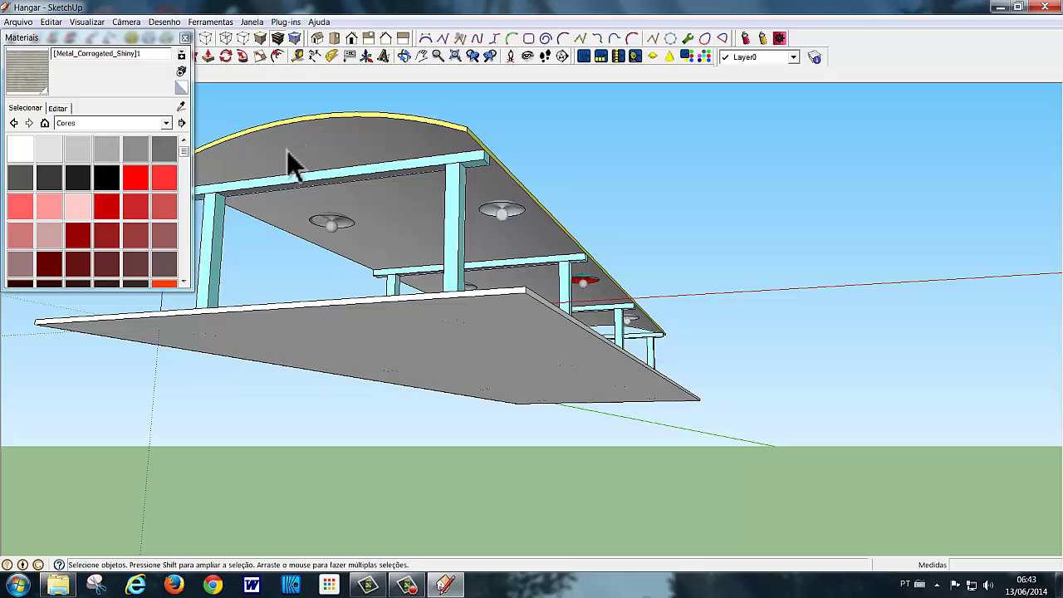
Flip the materials library to Metal and back to Cores, then orbit to a lower side view
click(166, 123)
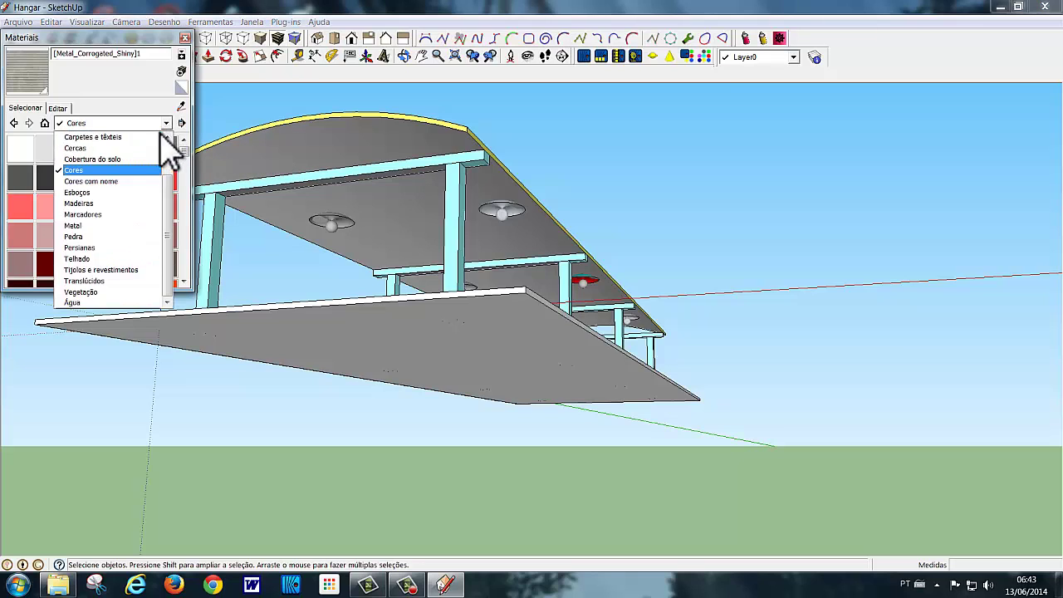
click(103, 226)
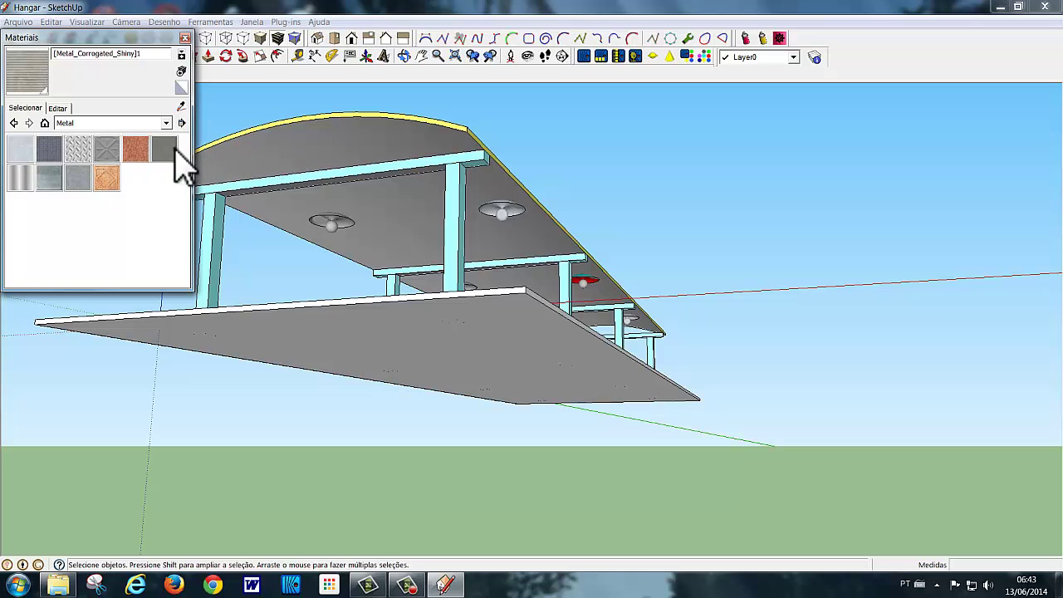
click(166, 123)
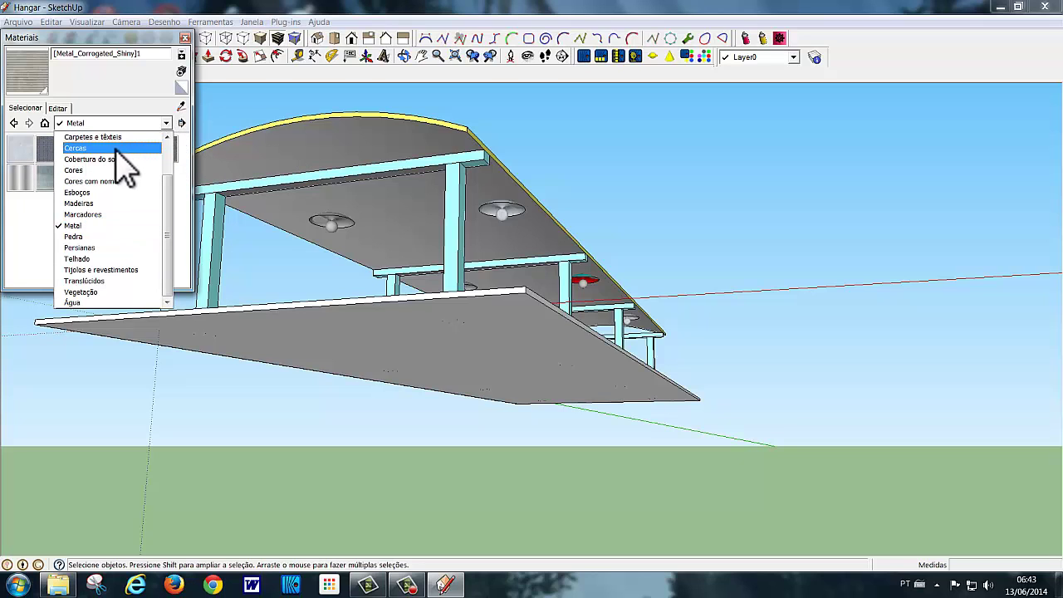
click(83, 170)
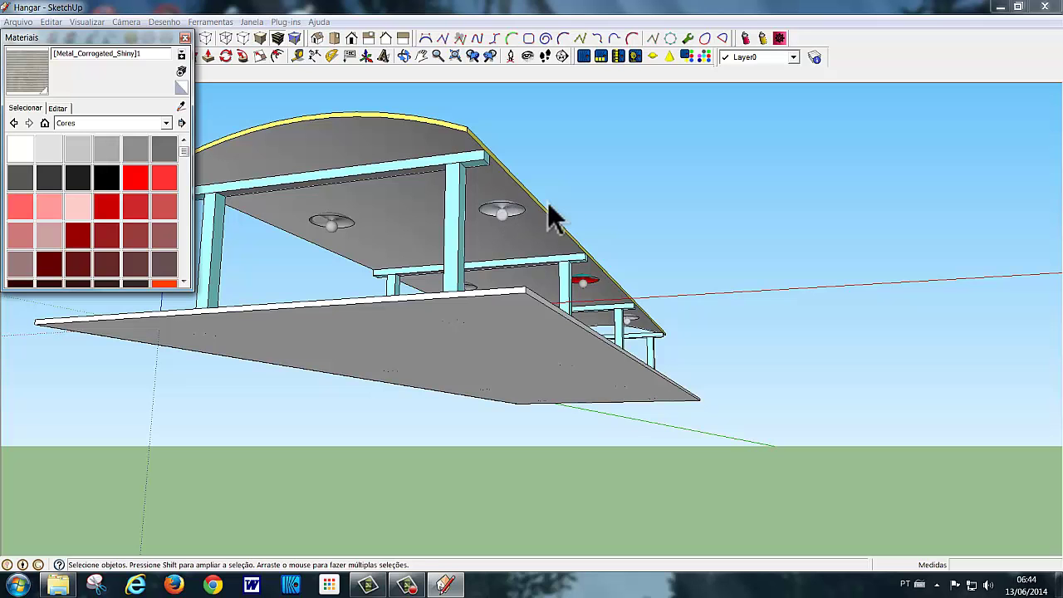
middle_drag(606, 201, 605, 273)
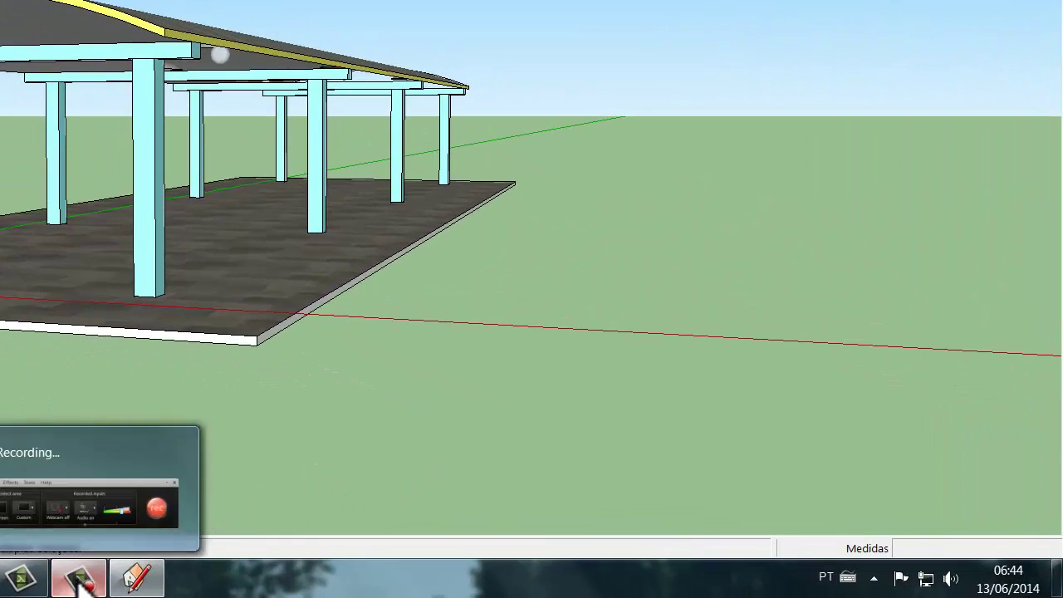
Export the model with Kerkythea Exporter (Geometry, Lights, Default UVs on) and minimise SketchUp
click(80, 581)
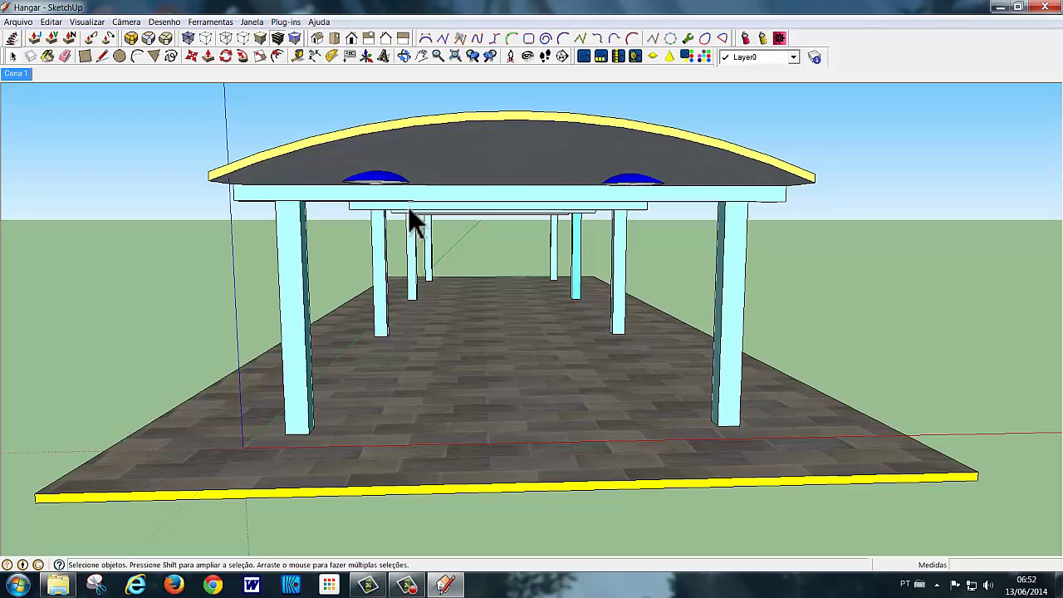
click(284, 22)
mouse_move(322, 64)
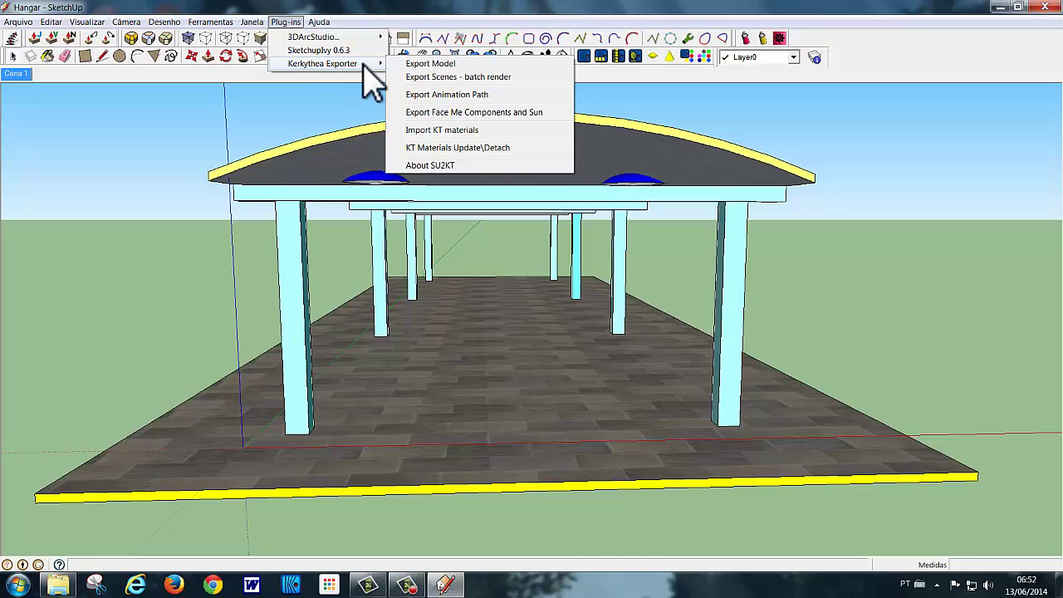
click(427, 66)
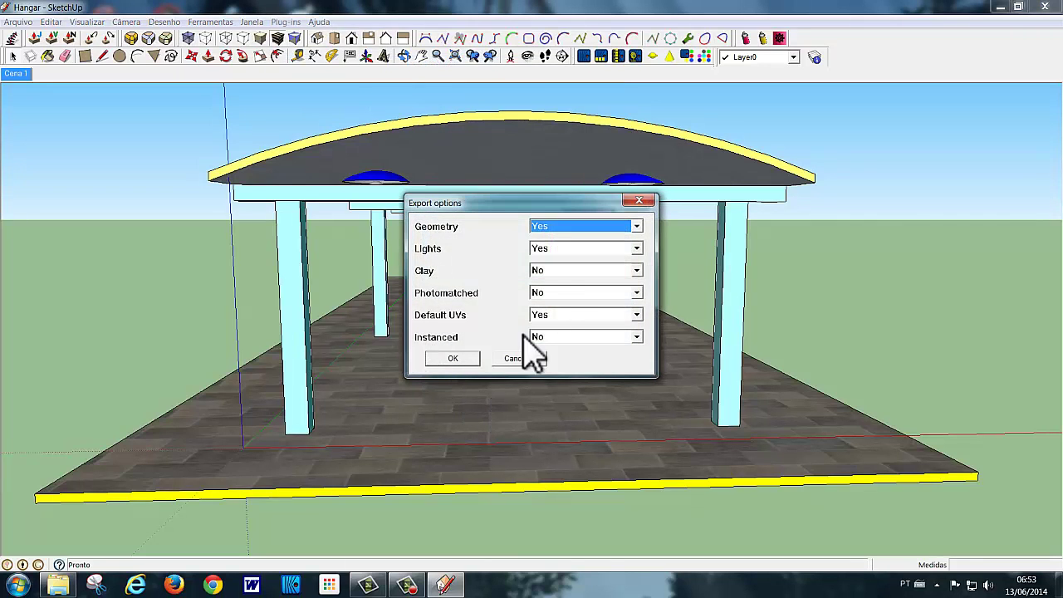
click(407, 586)
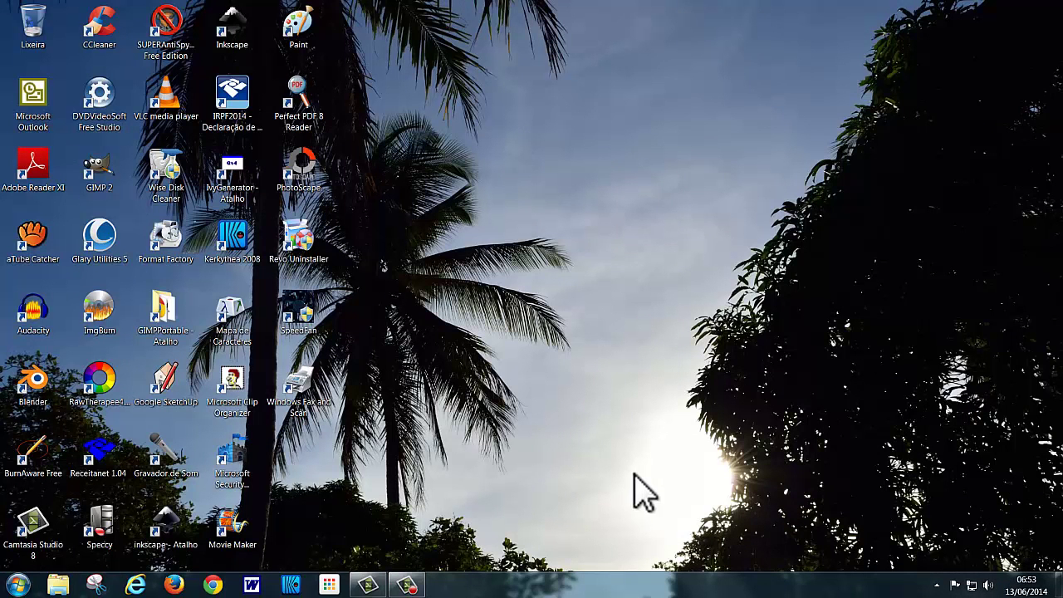
Launch Kerkythea and load the exported Hangar.xml scene
click(291, 586)
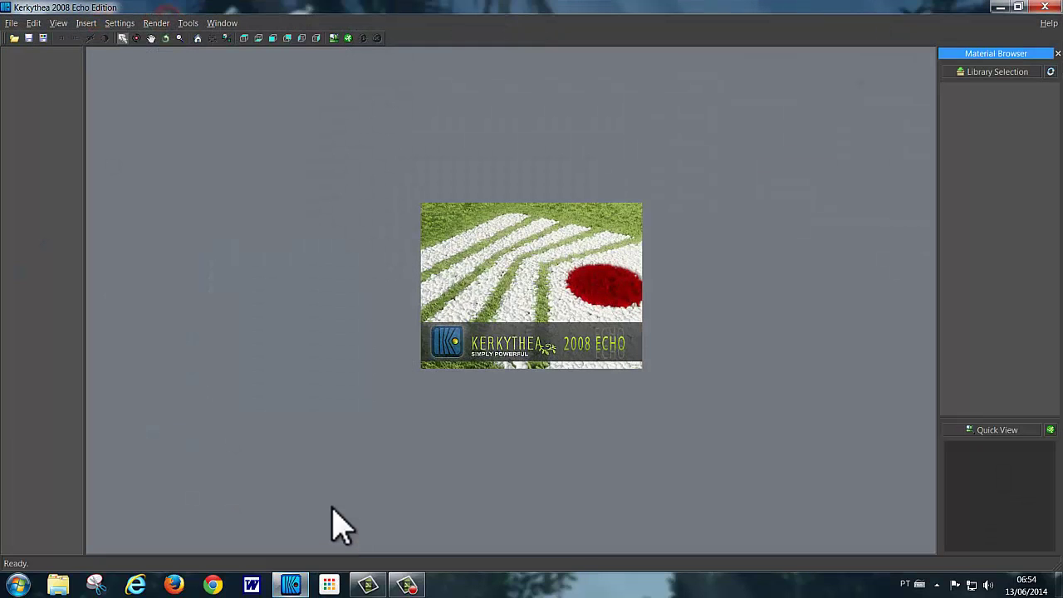
click(14, 38)
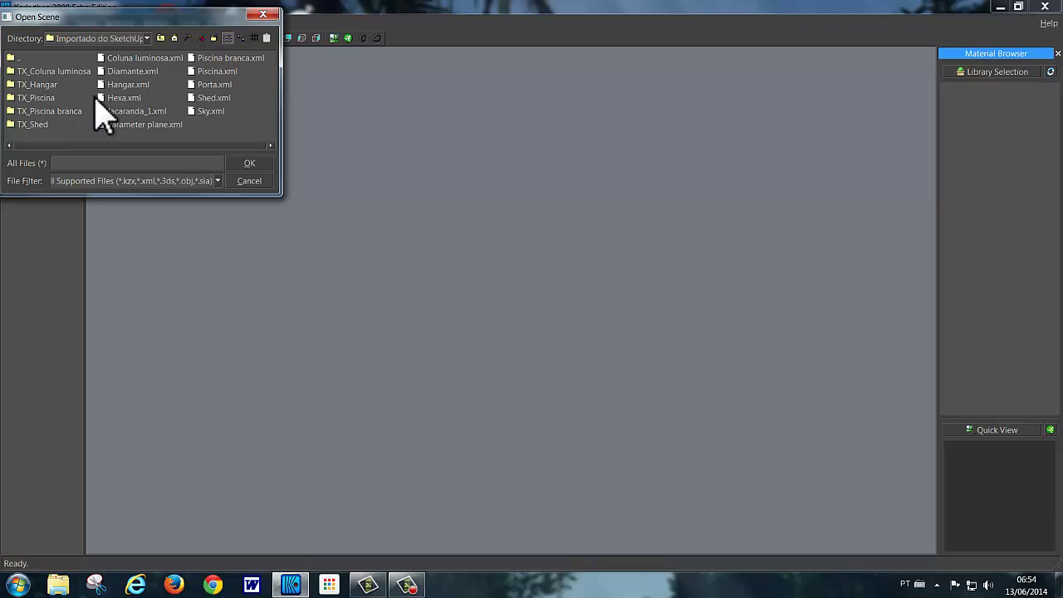
click(120, 85)
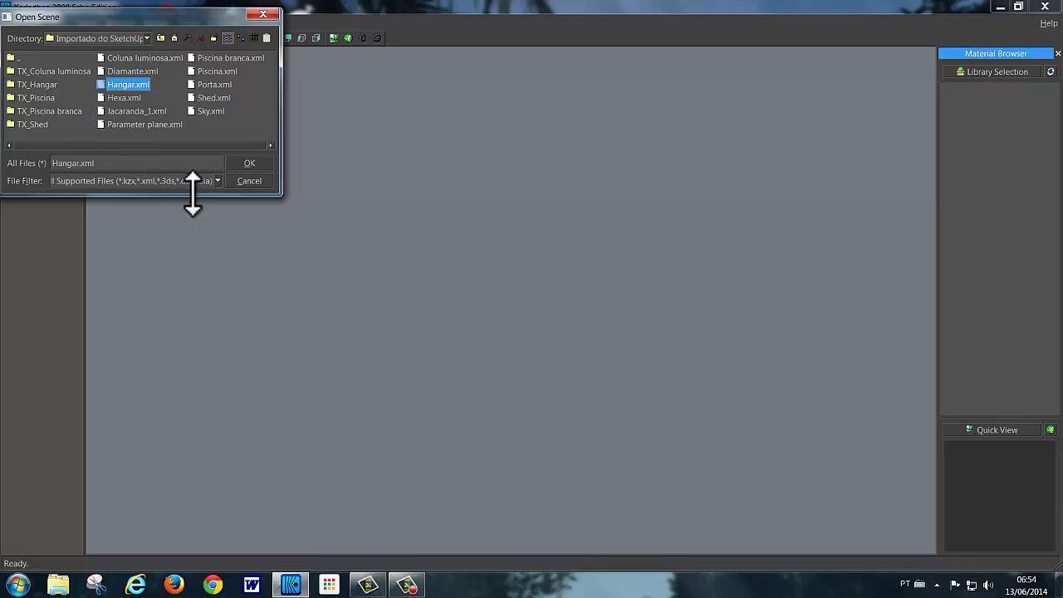
click(248, 166)
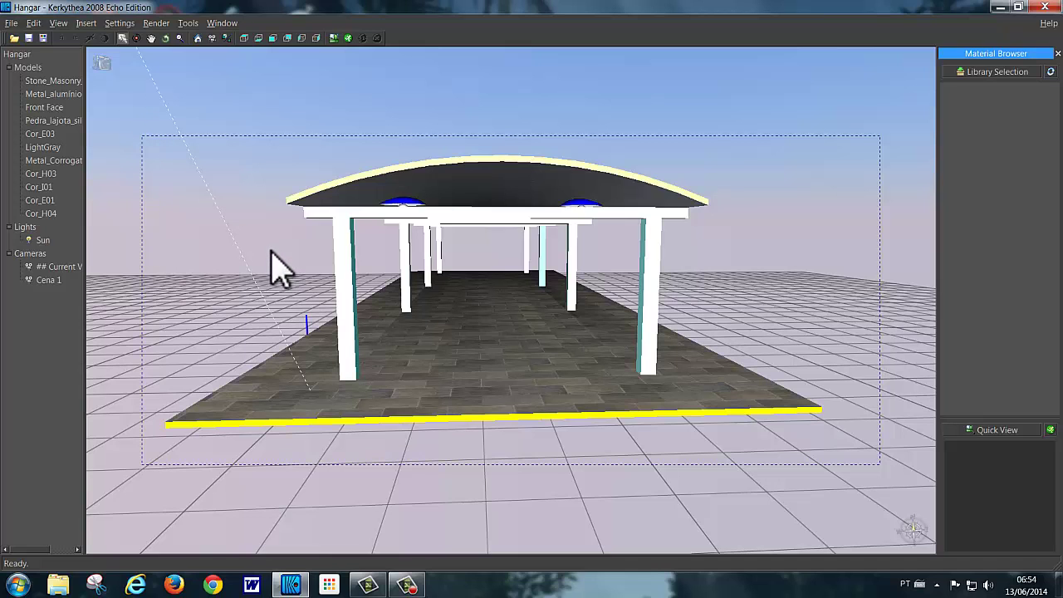
Lower the camera to eye level, disable the Sun light, and bring up LightGray's material options
drag(280, 268, 288, 251)
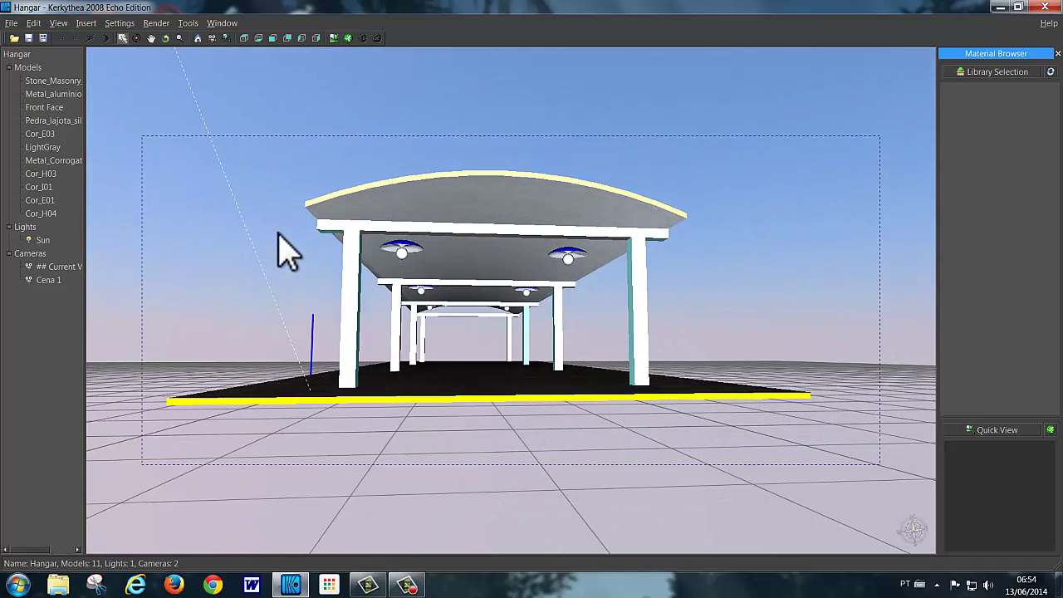
click(402, 260)
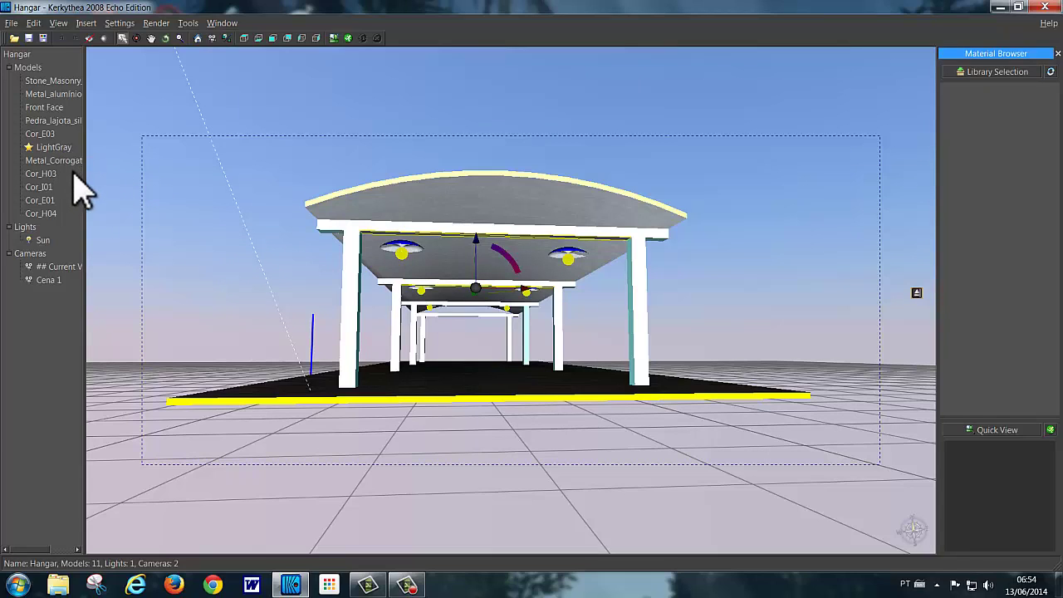
right_click(44, 247)
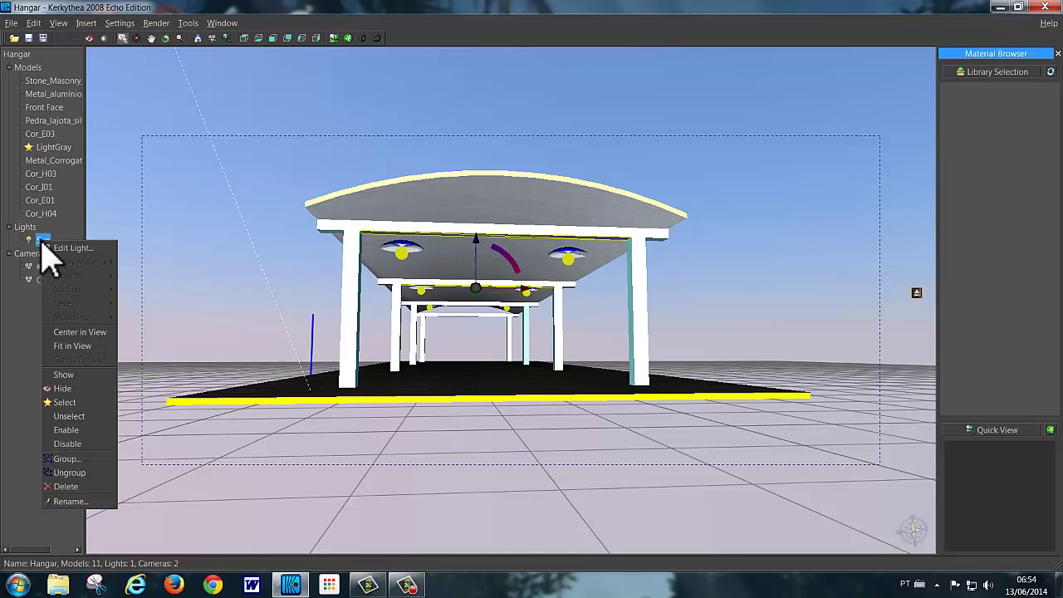
click(70, 448)
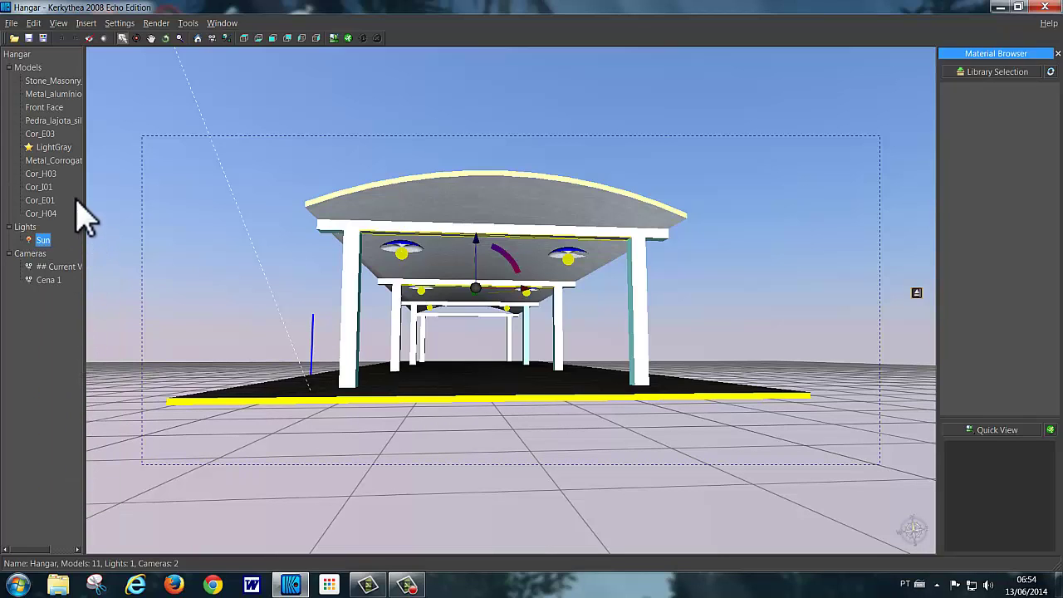
right_click(58, 156)
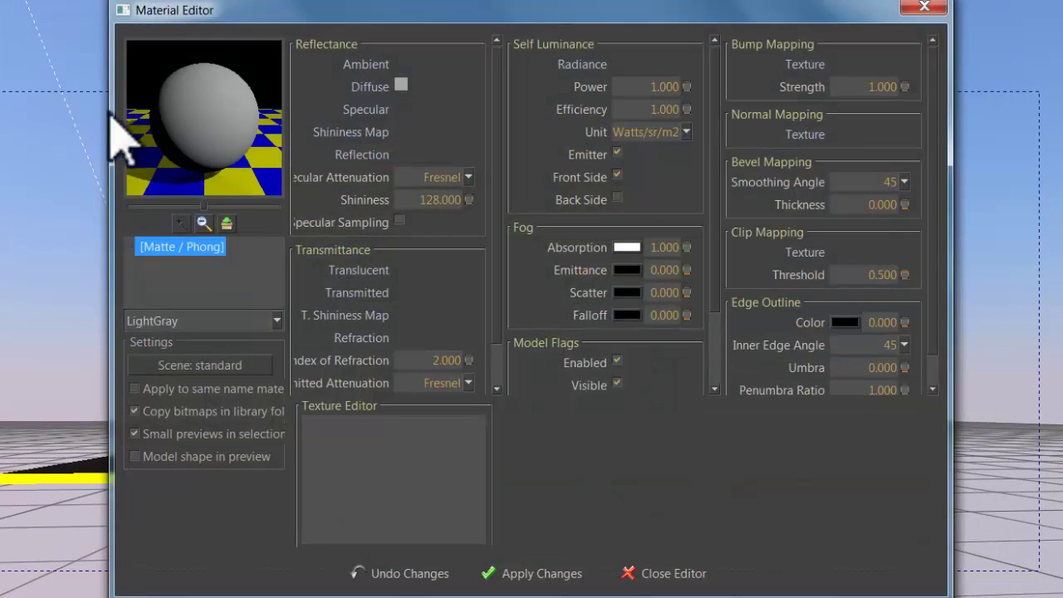
Give LightGray a yellow-green self-luminance radiance at power 100 and apply it
click(580, 66)
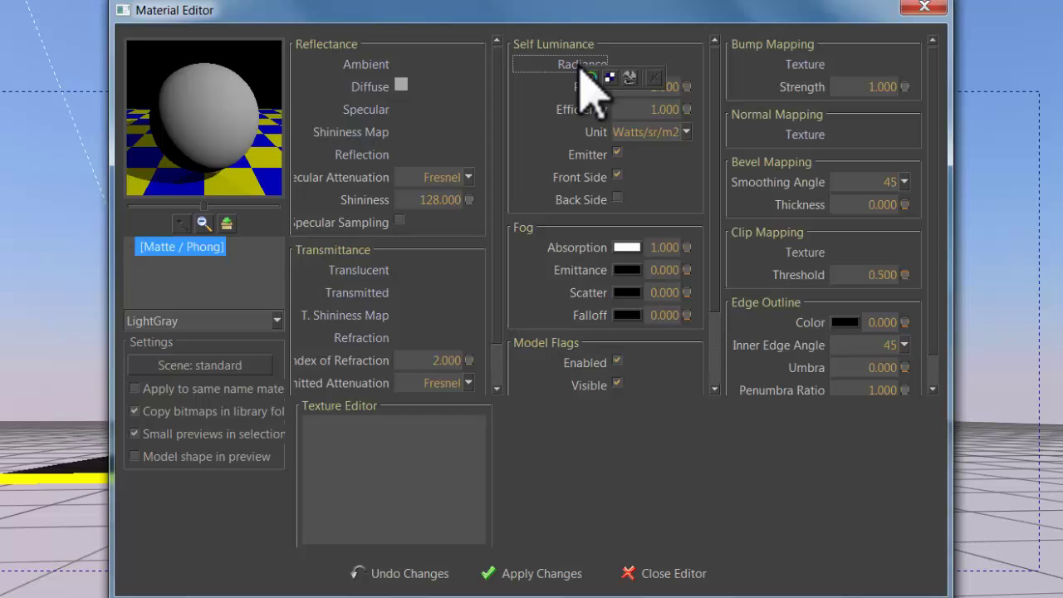
click(589, 78)
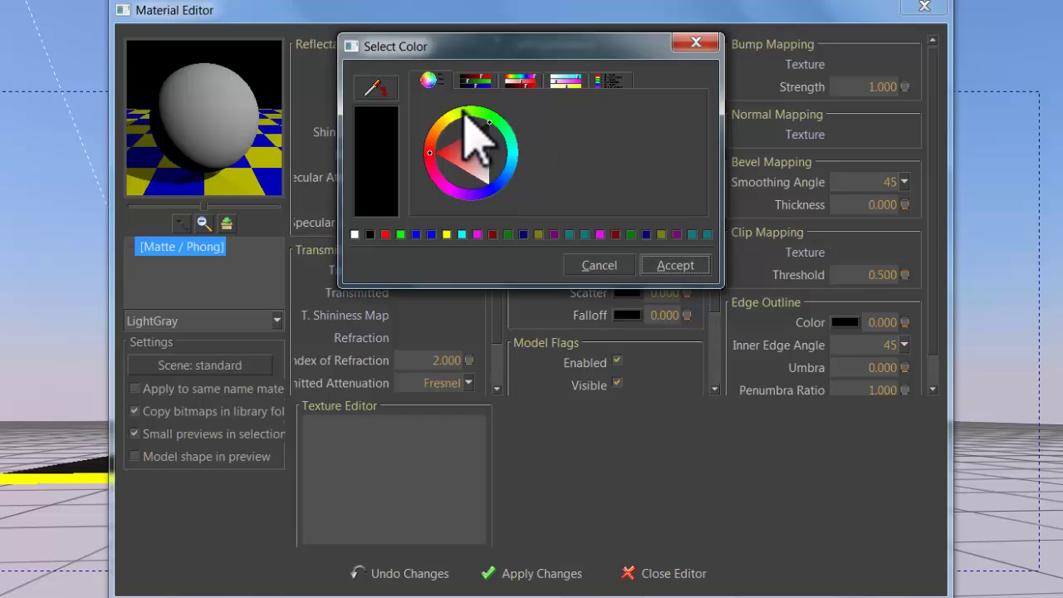
click(463, 114)
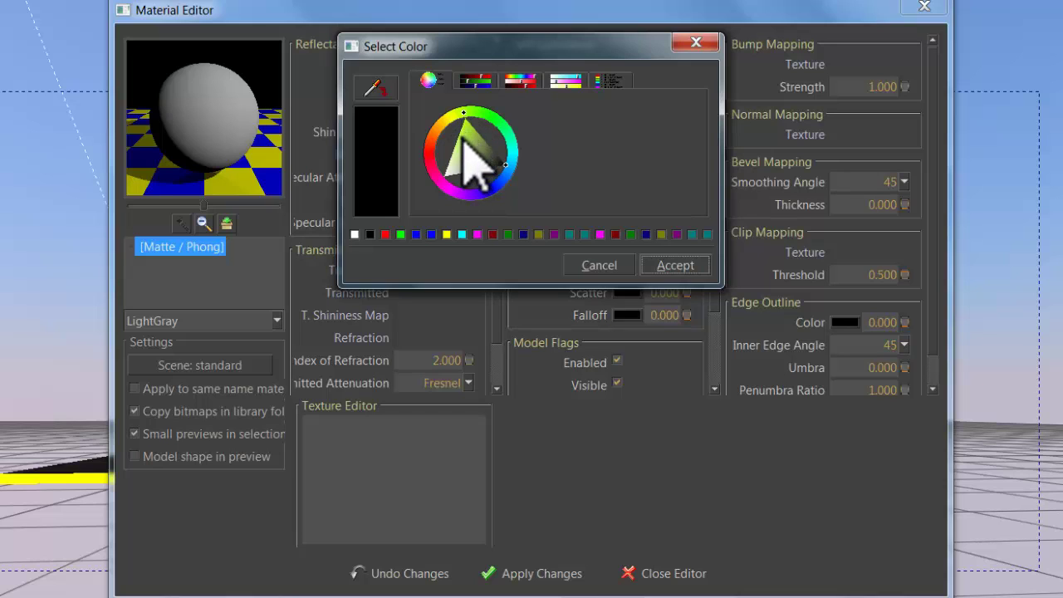
click(463, 131)
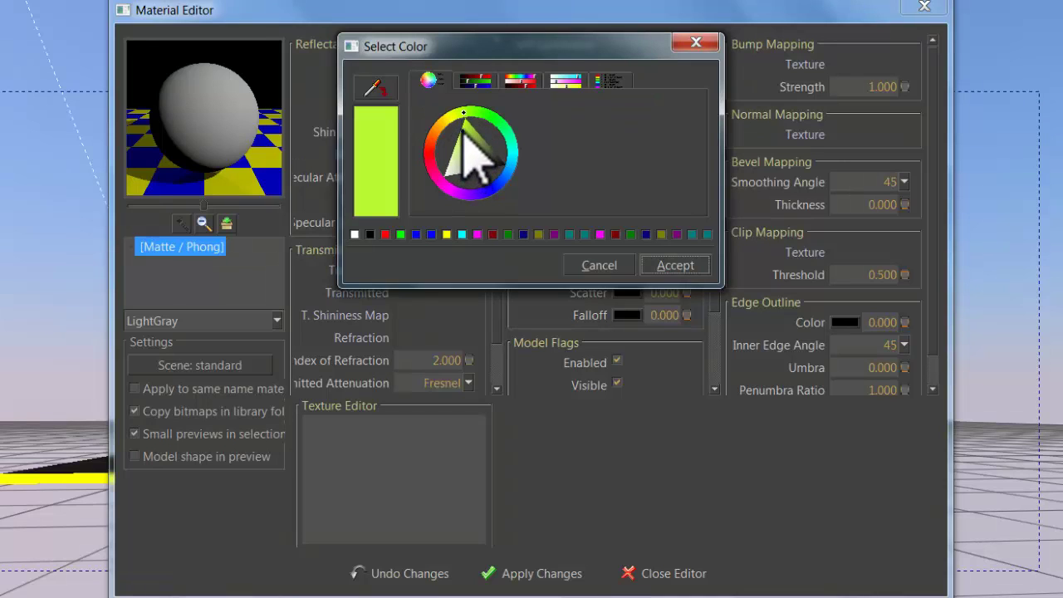
click(674, 265)
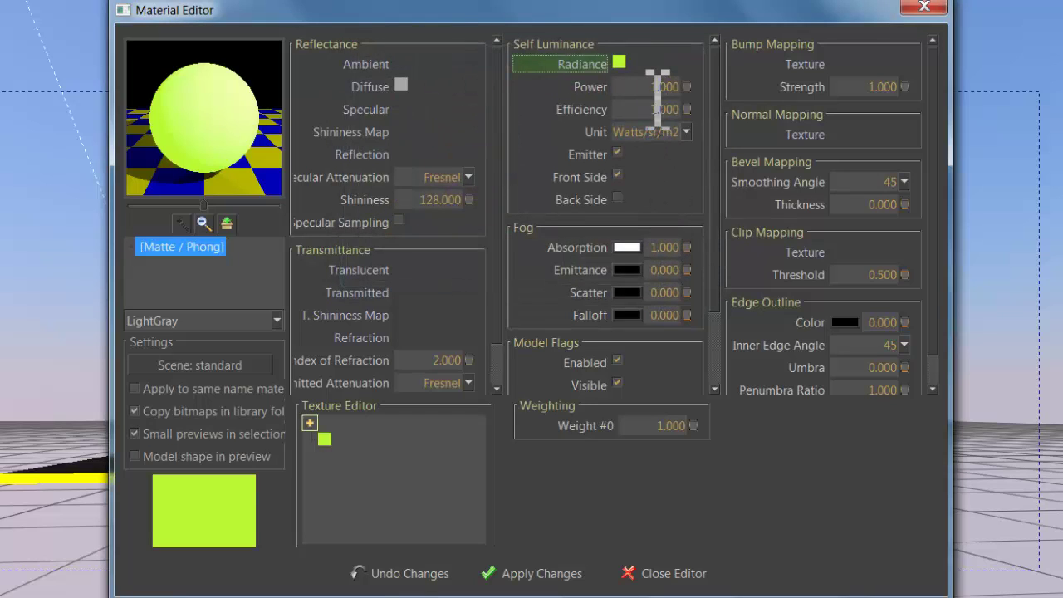
click(664, 87)
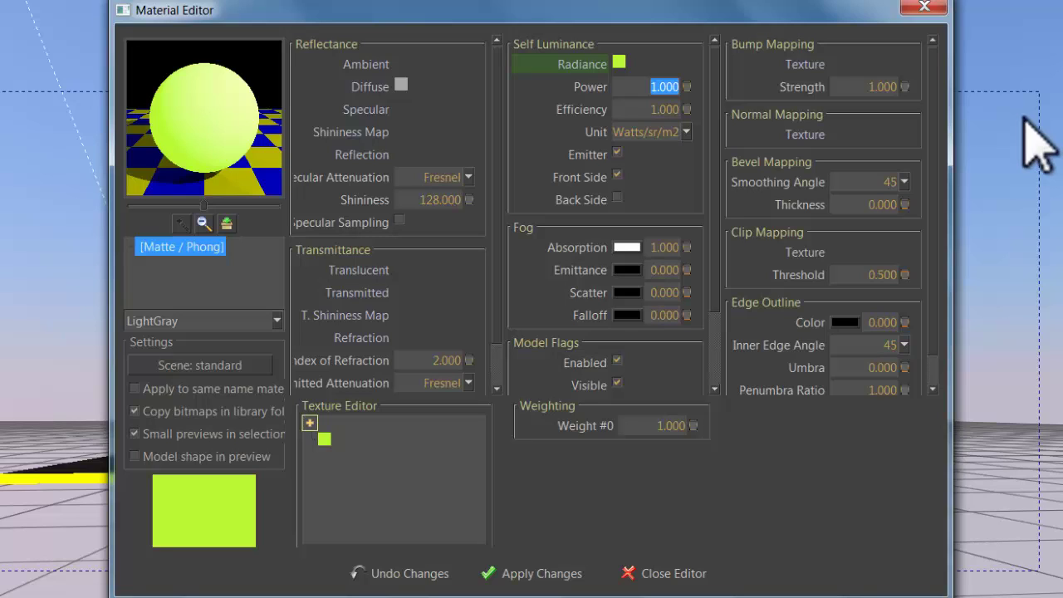
text(1)
text(00)
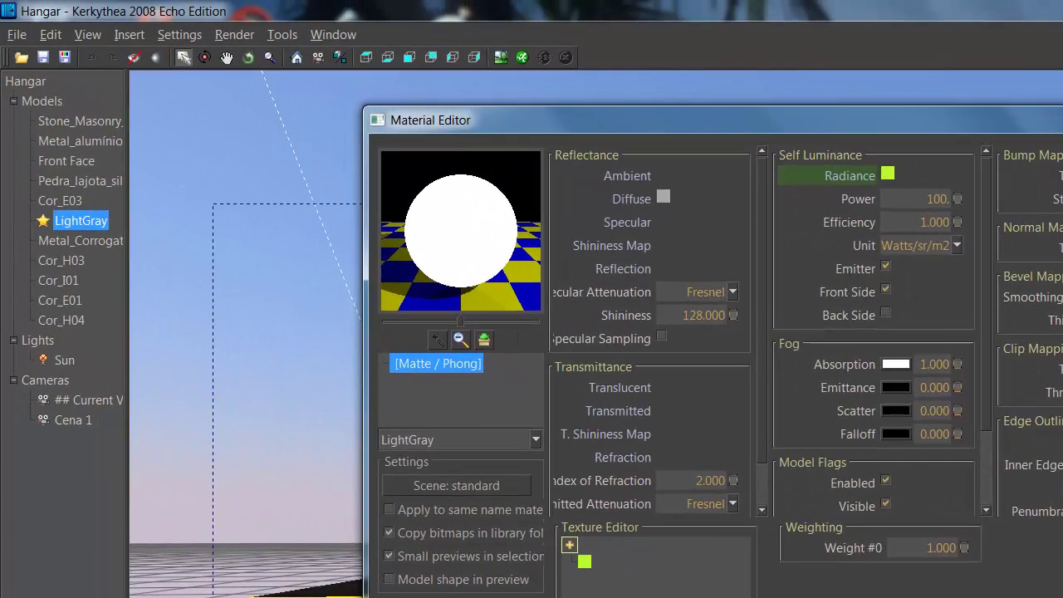
key(Return)
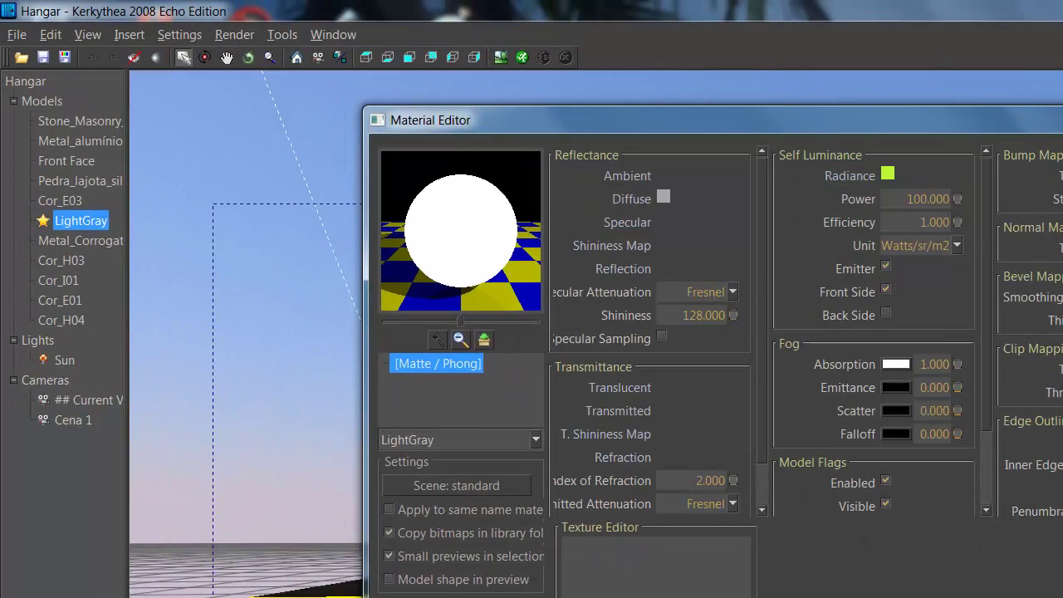
key(Escape)
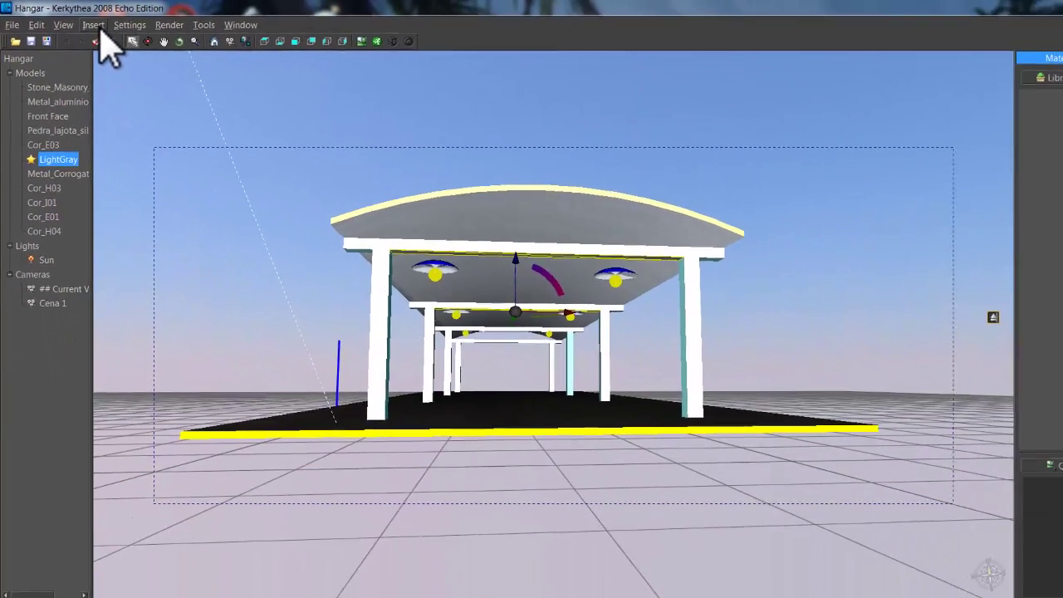
Merge the CD_Skies night sky 007 into the scene from the Insert > Globals menu
click(88, 23)
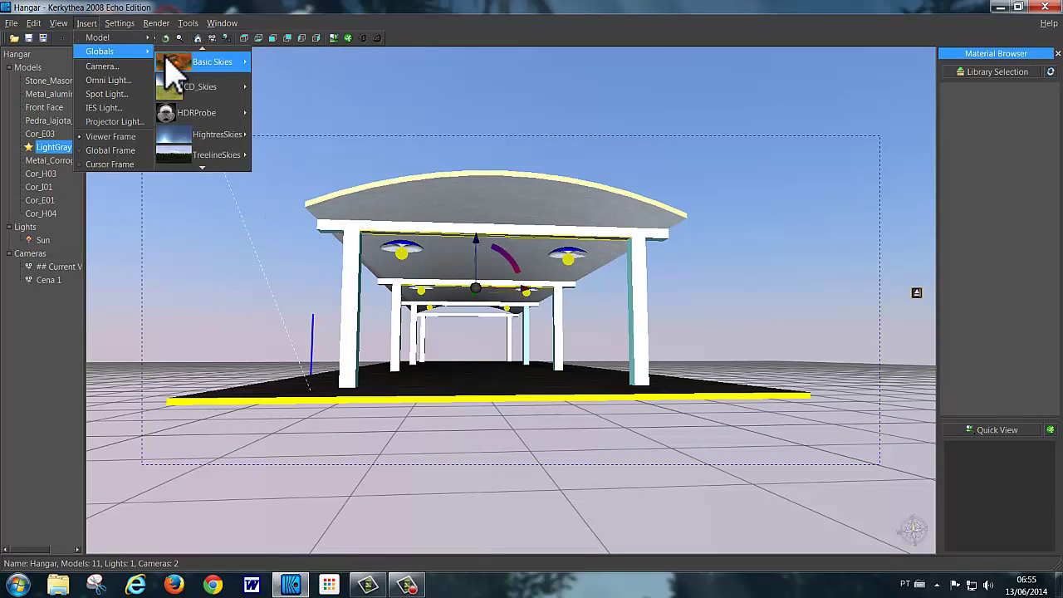
mouse_move(93, 53)
mouse_move(199, 91)
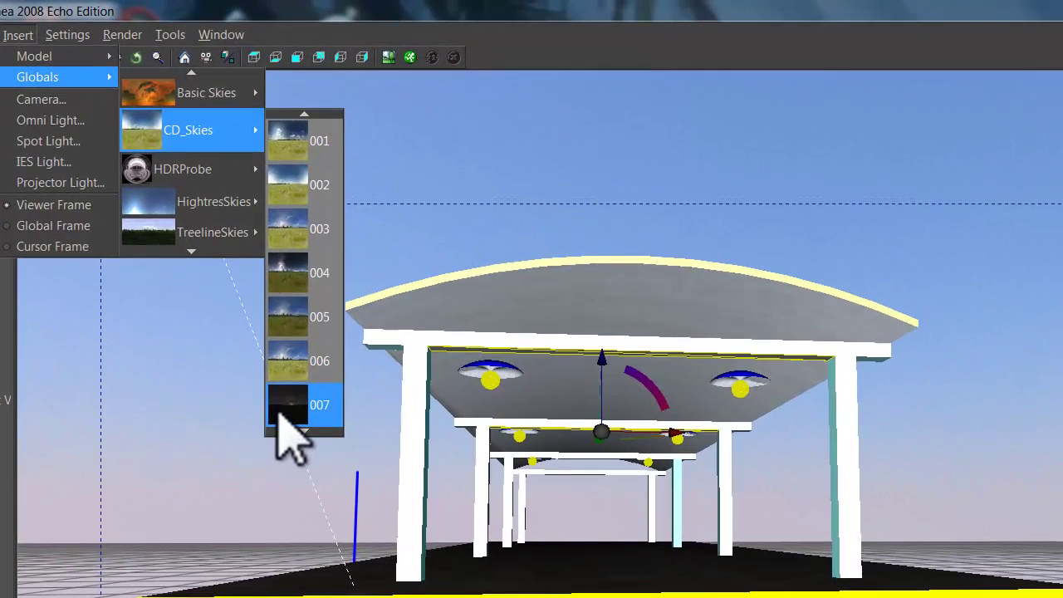
click(266, 364)
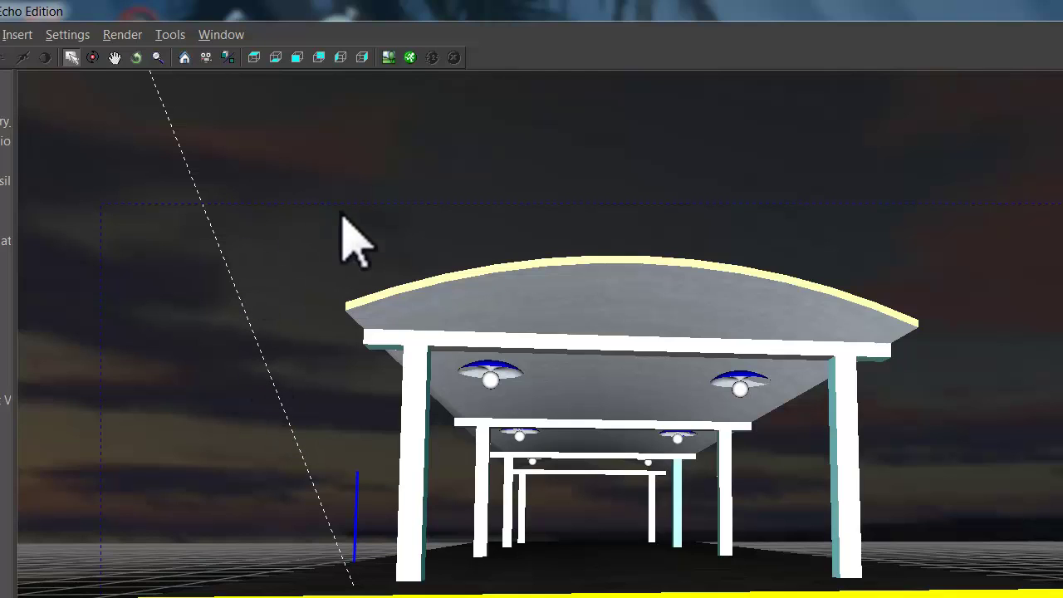
Render camera Cena 1 with preset 06. PhotonMap - Medium + AA 0.3 on 4 threads
click(410, 59)
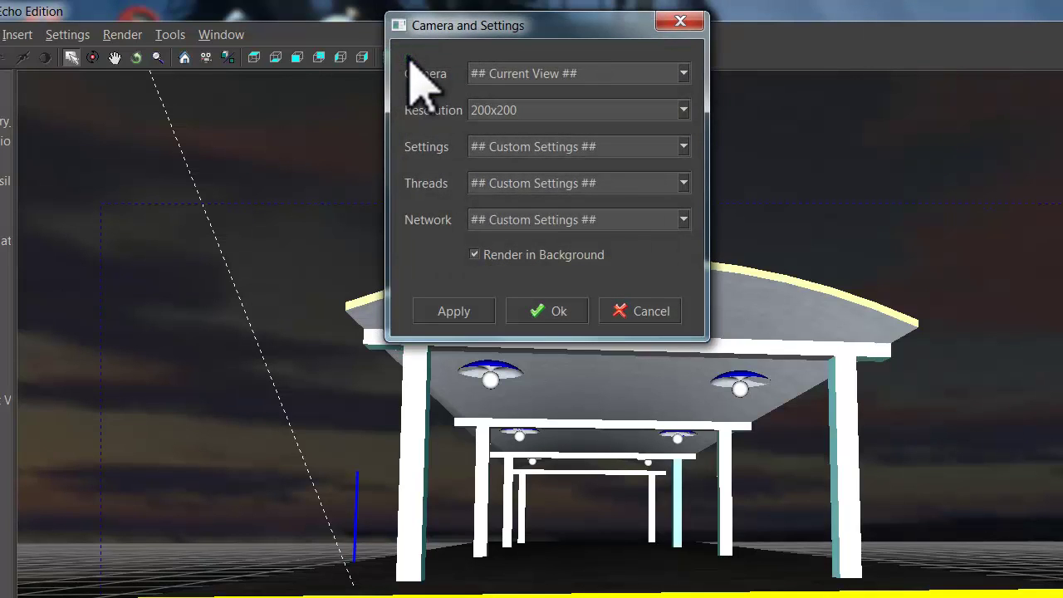
click(684, 74)
click(606, 116)
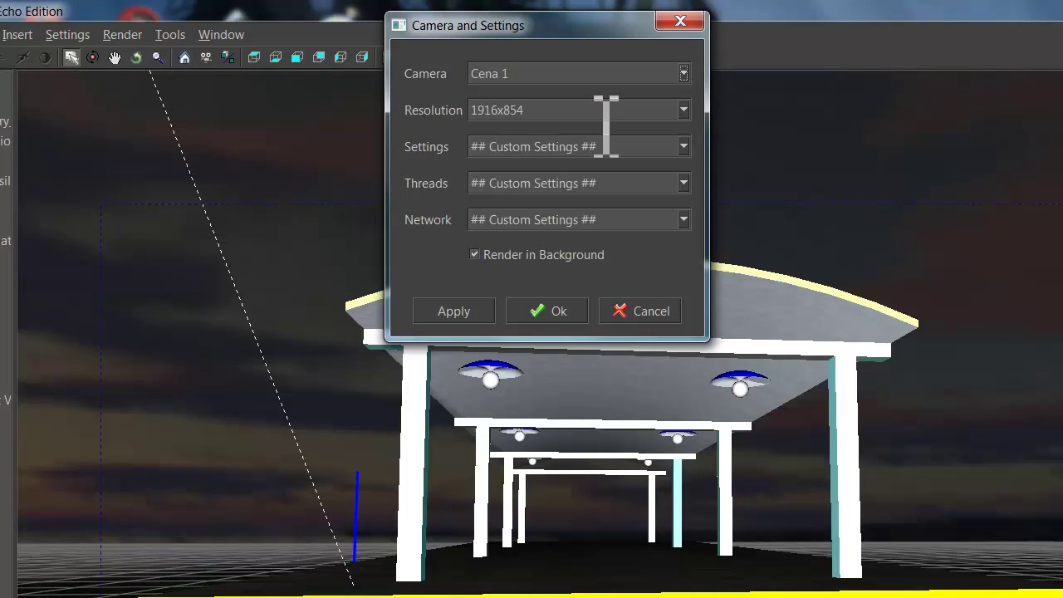
click(683, 146)
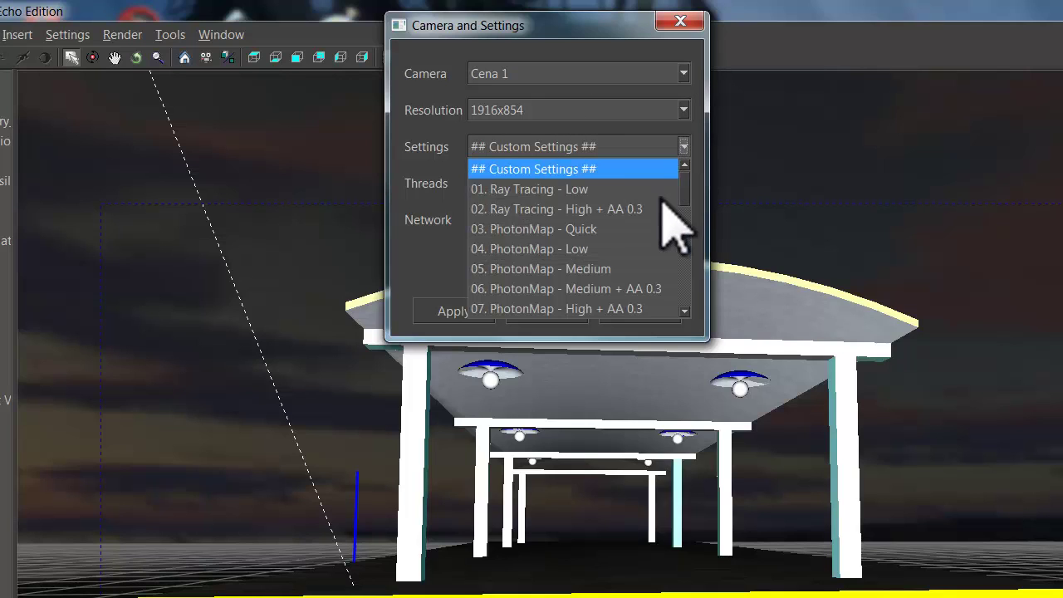
click(550, 287)
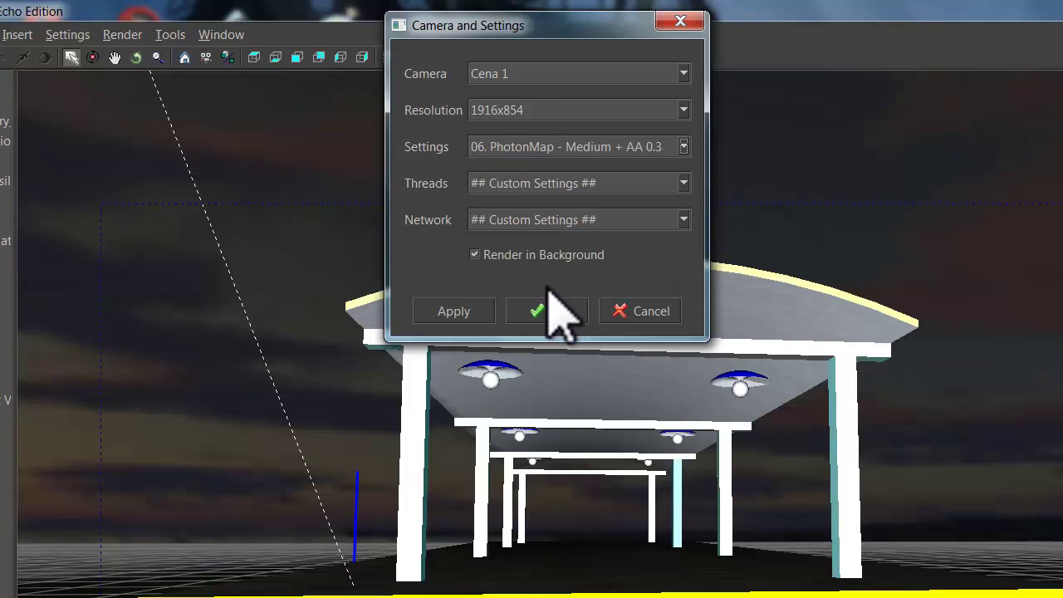
click(684, 183)
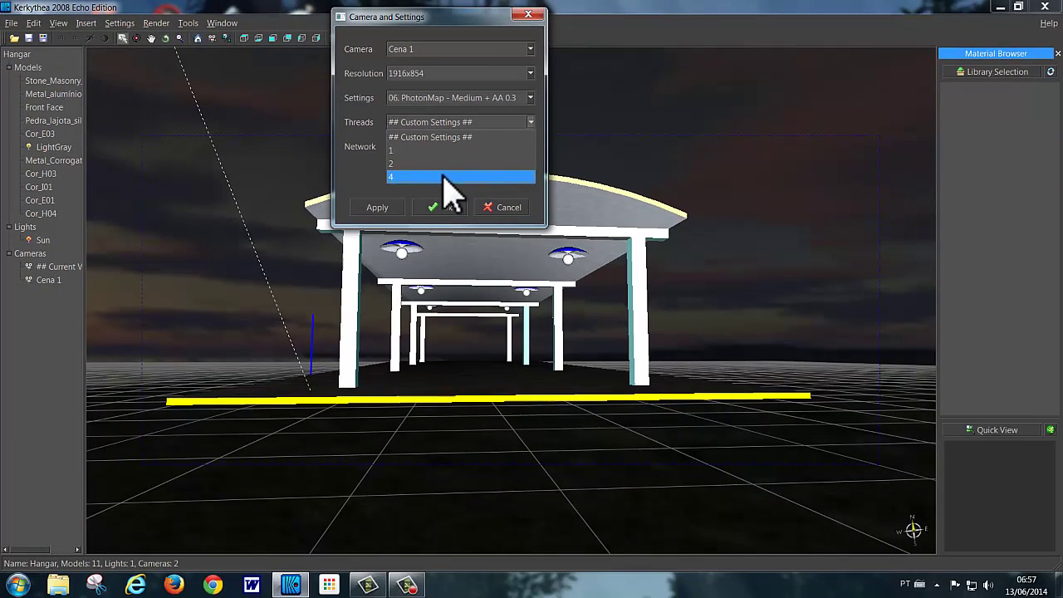
click(532, 250)
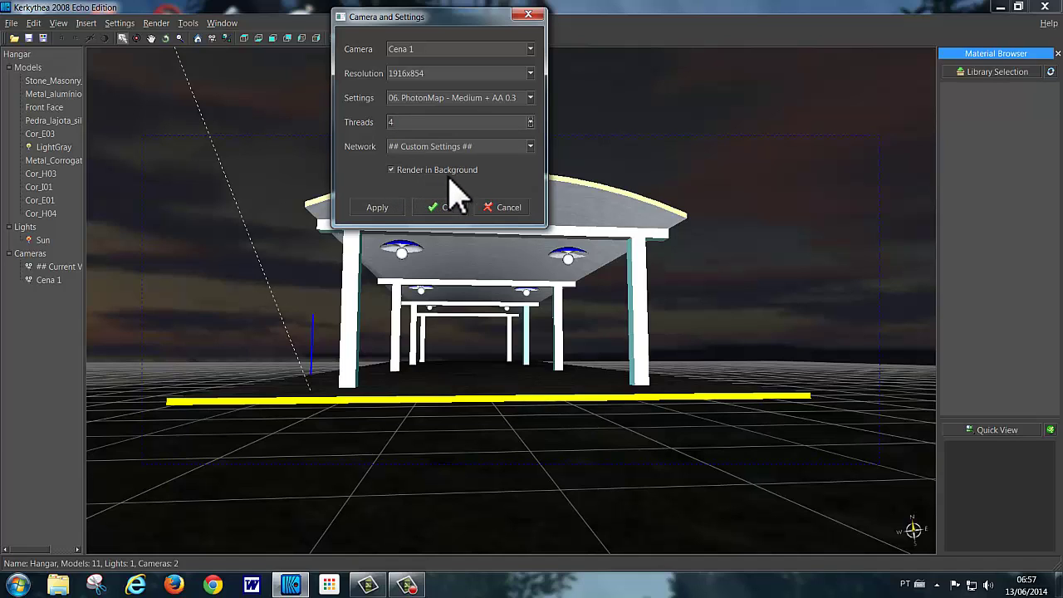
click(447, 208)
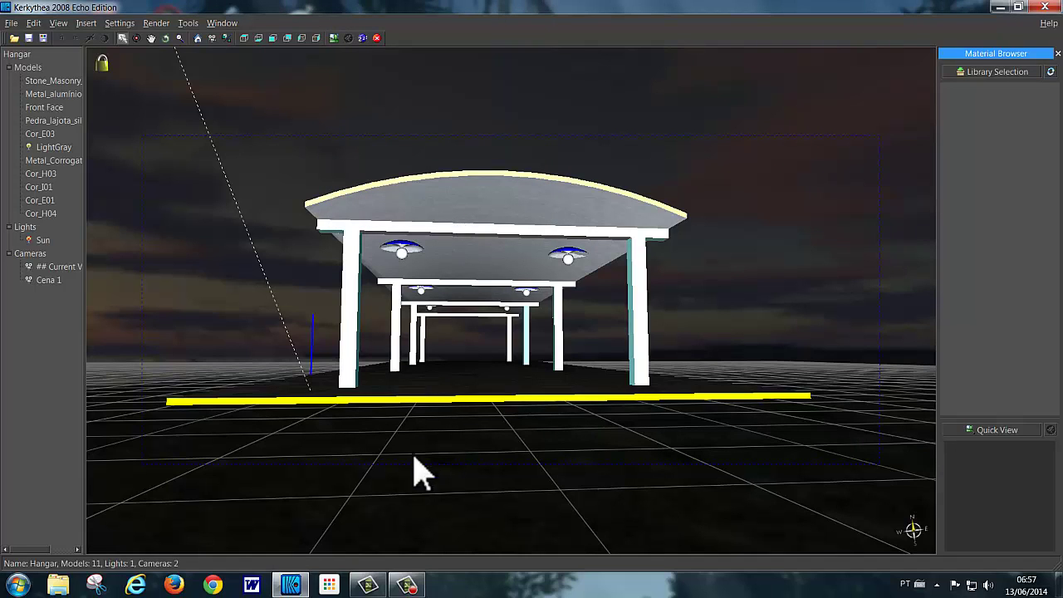
Wait for the render to finish until the Quick View shows the green-lit hangar
click(405, 578)
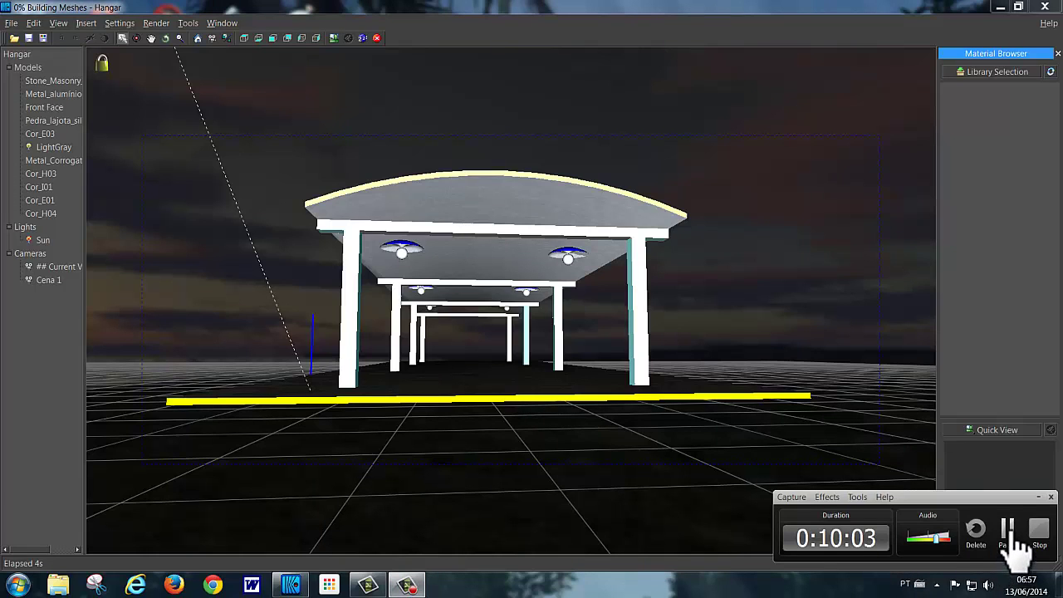
click(1007, 531)
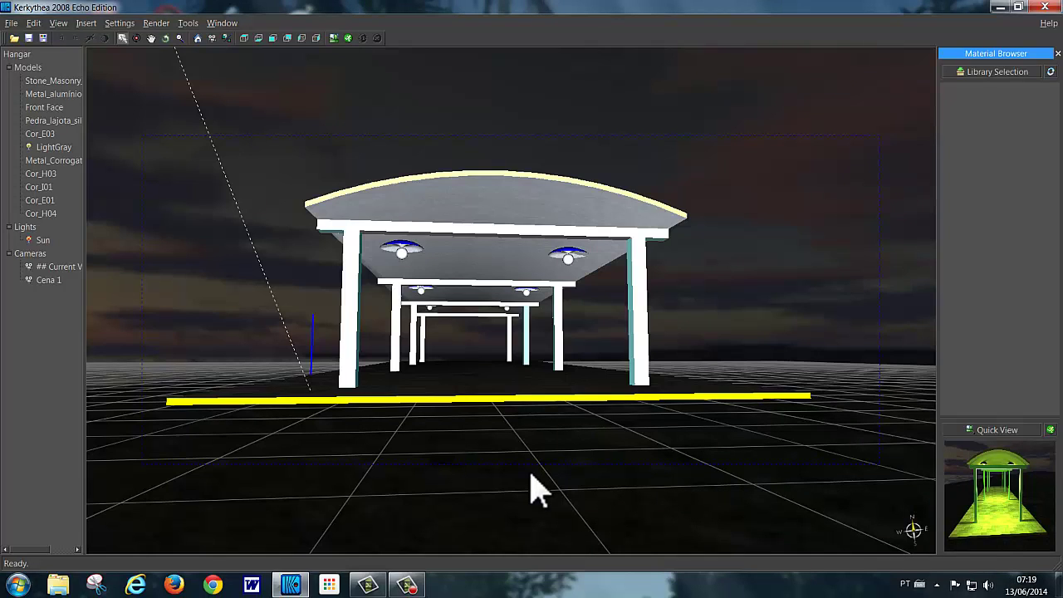
Show the Rendered Image window and maximize it to view the full-size render
click(334, 38)
click(425, 17)
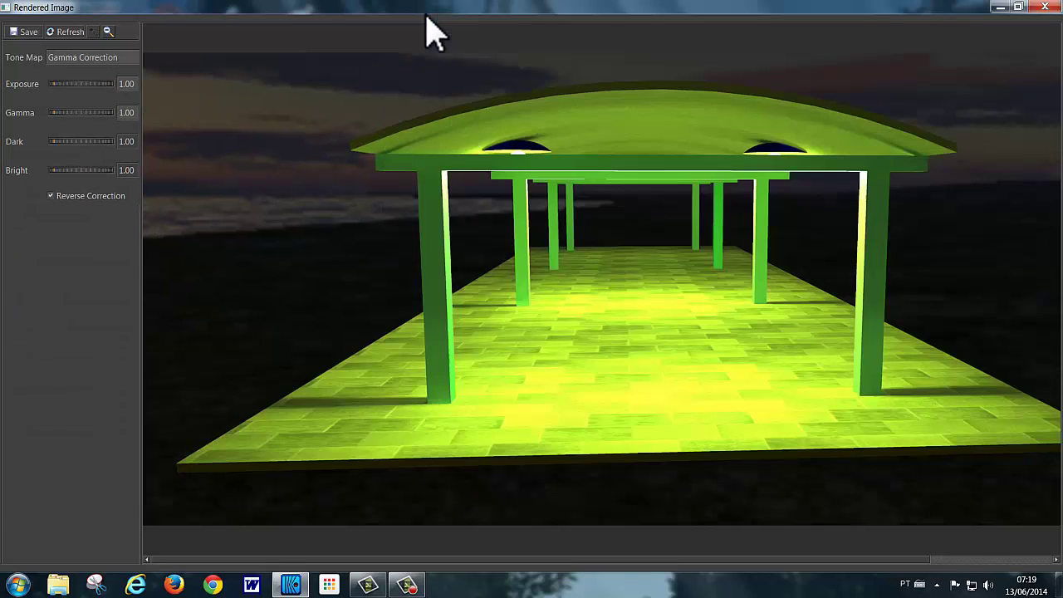